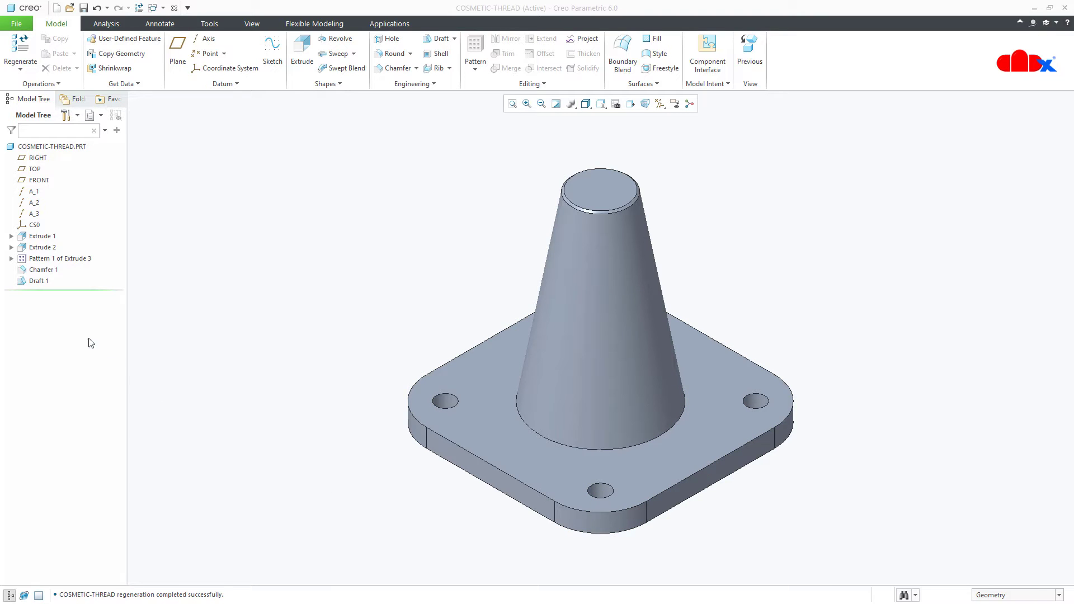
# Step: Move the Model Tree's Insert Here marker above Draft 1 so the post becomes a straight cylinder
pyautogui.moveTo(61, 290)
pyautogui.mouseDown()
pyautogui.moveTo(66, 278)
pyautogui.moveTo(68, 290)
pyautogui.mouseUp()
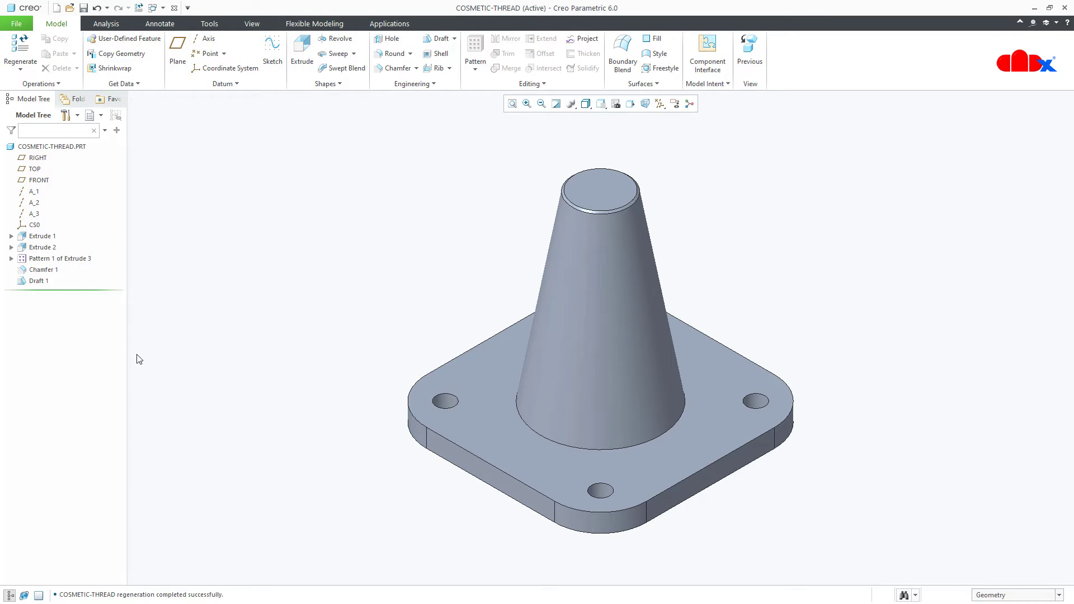
pyautogui.moveTo(88, 294); pyautogui.dragTo(91, 276)
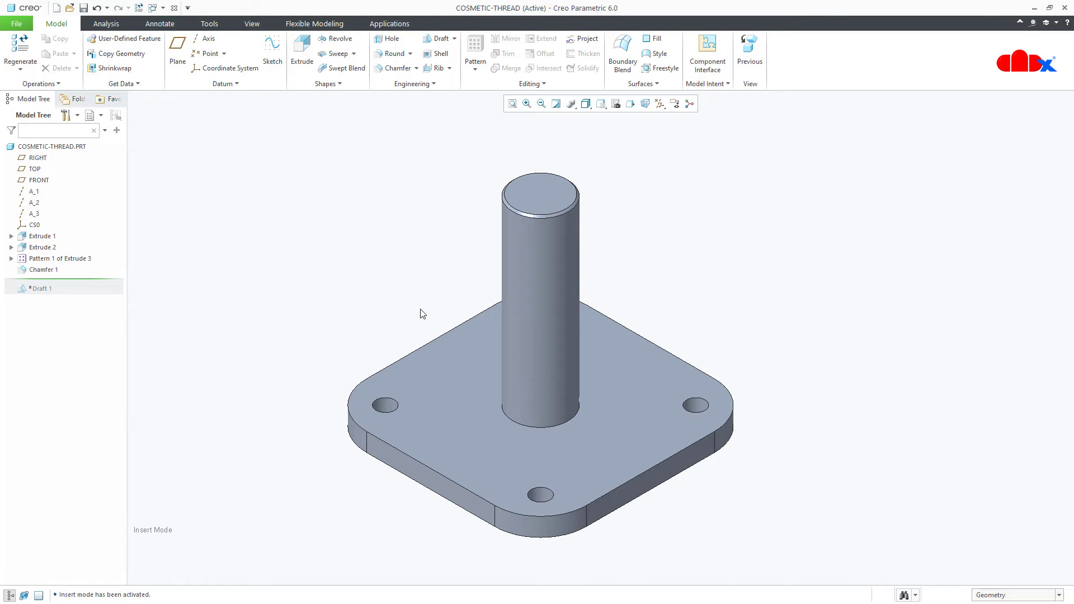
# Step: Check the cylinder's diameter dimension, then start a Cosmetic Thread from the Engineering menu
pyautogui.doubleClick(524, 300)
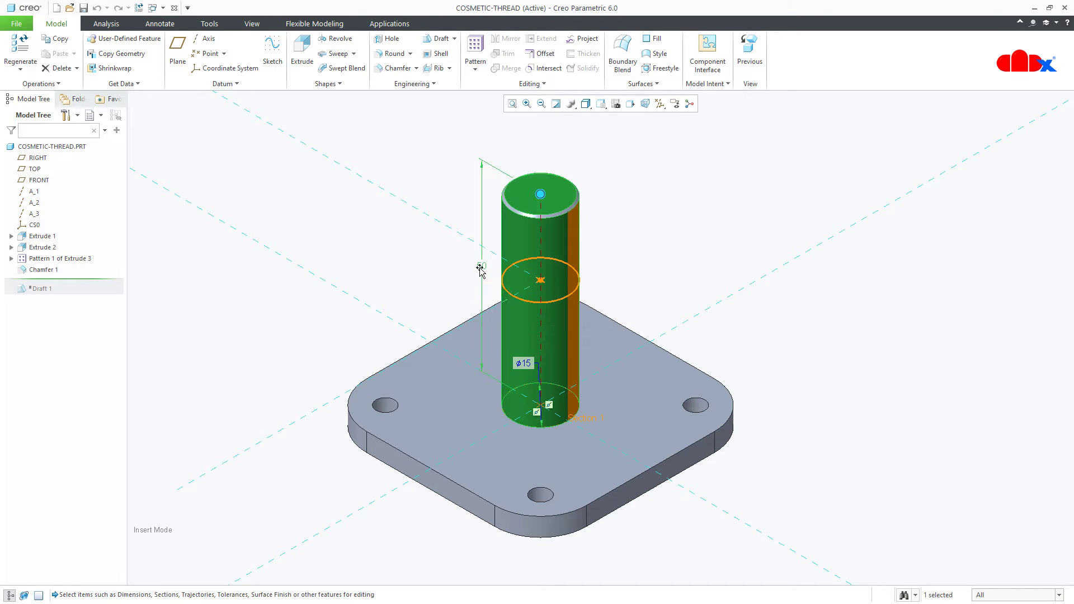
pyautogui.click(458, 271)
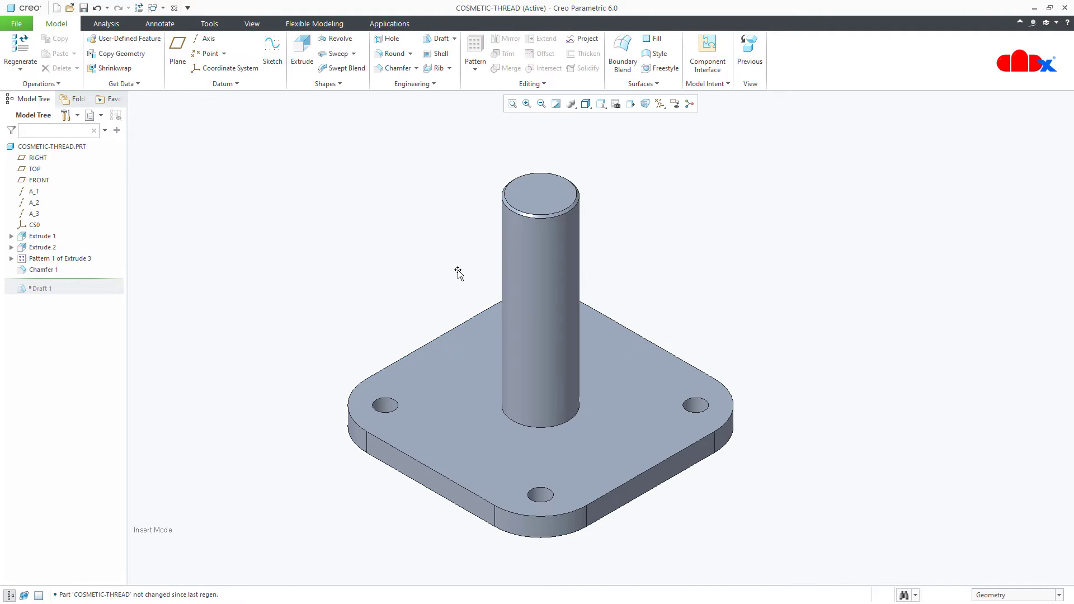
pyautogui.click(434, 84)
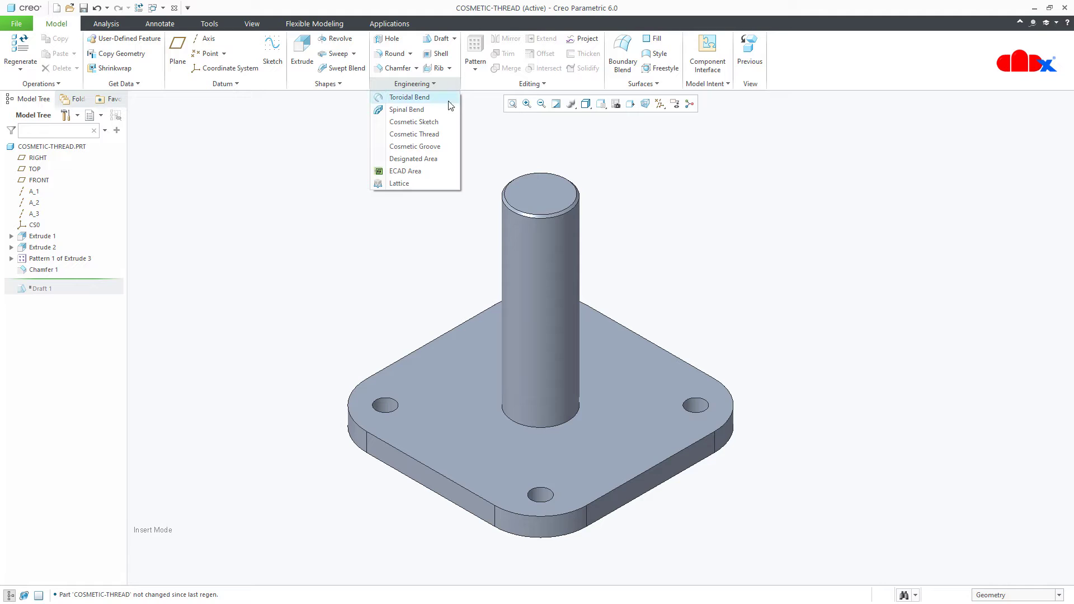
pyautogui.click(439, 135)
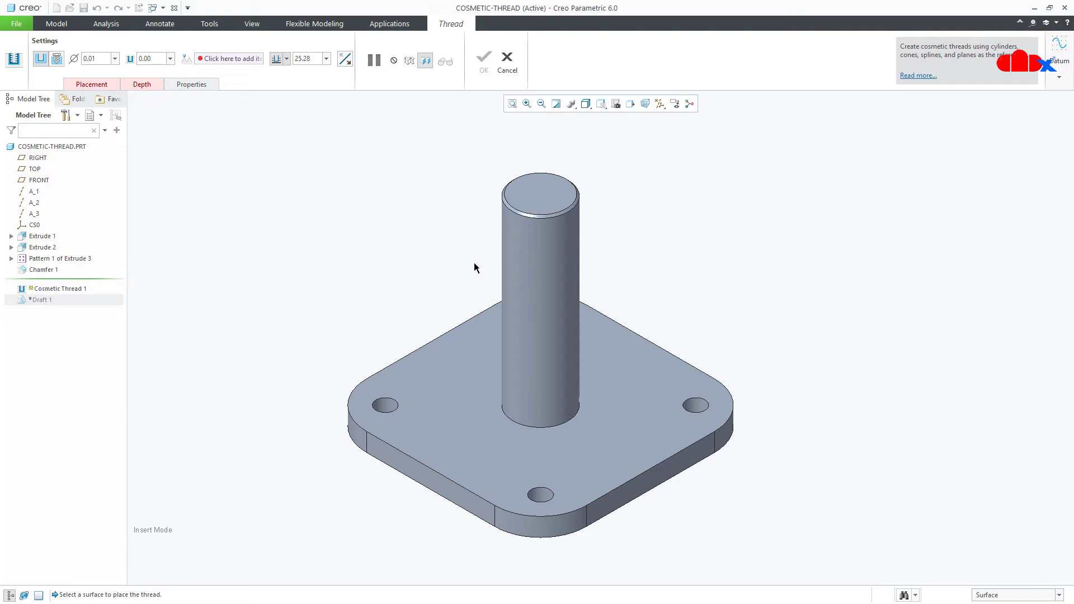
# Step: Thread the cylinder's side from its top face, ending the depth at the base plate's top face
pyautogui.click(510, 264)
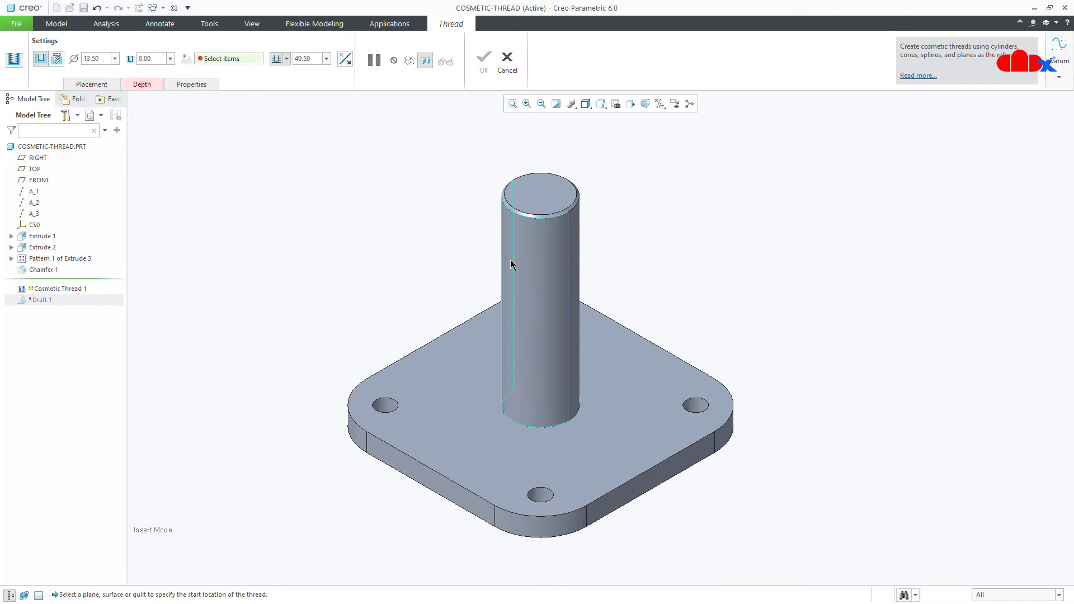
pyautogui.click(540, 198)
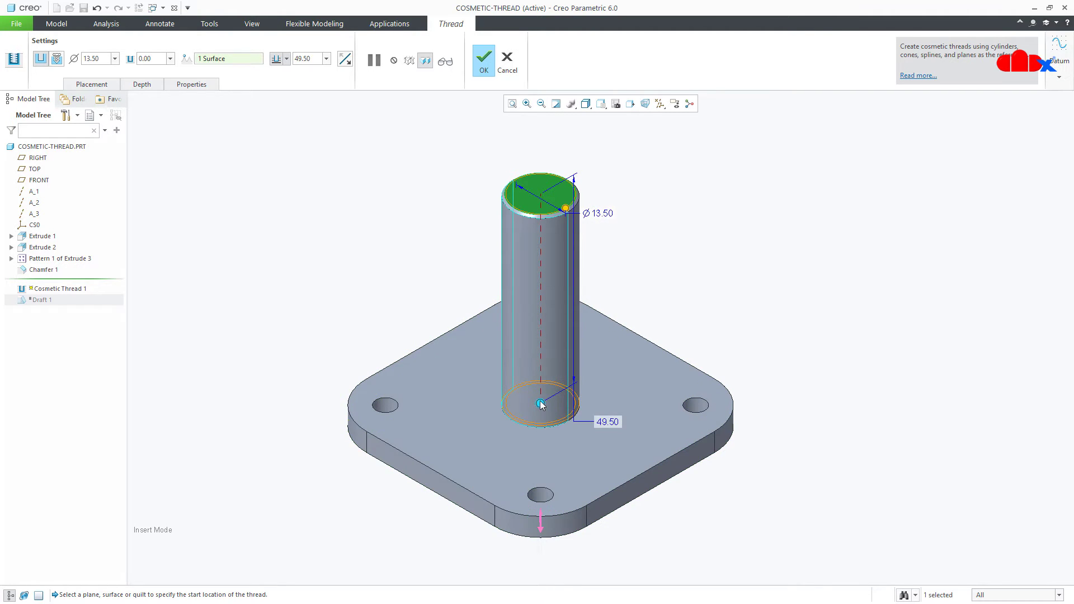
pyautogui.moveTo(543, 392); pyautogui.dragTo(545, 317)
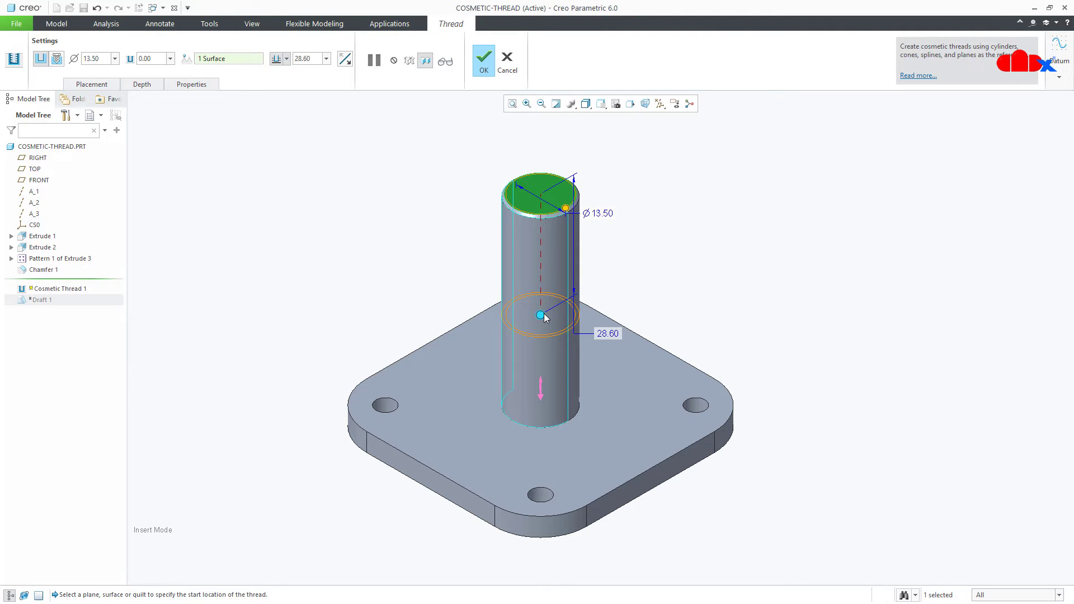
pyautogui.rightClick(544, 317)
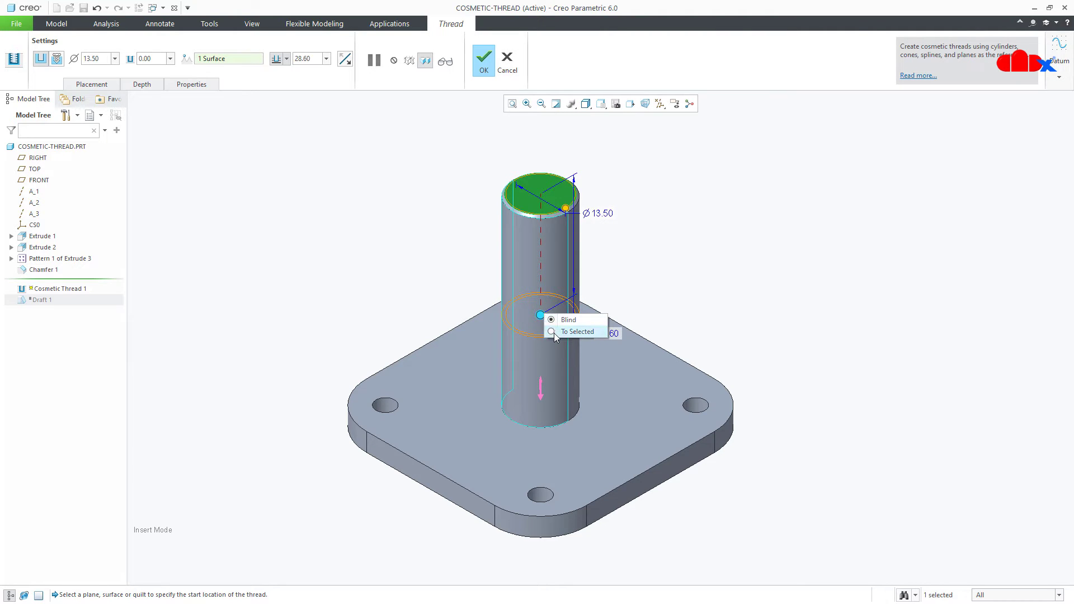
pyautogui.click(553, 332)
pyautogui.click(602, 400)
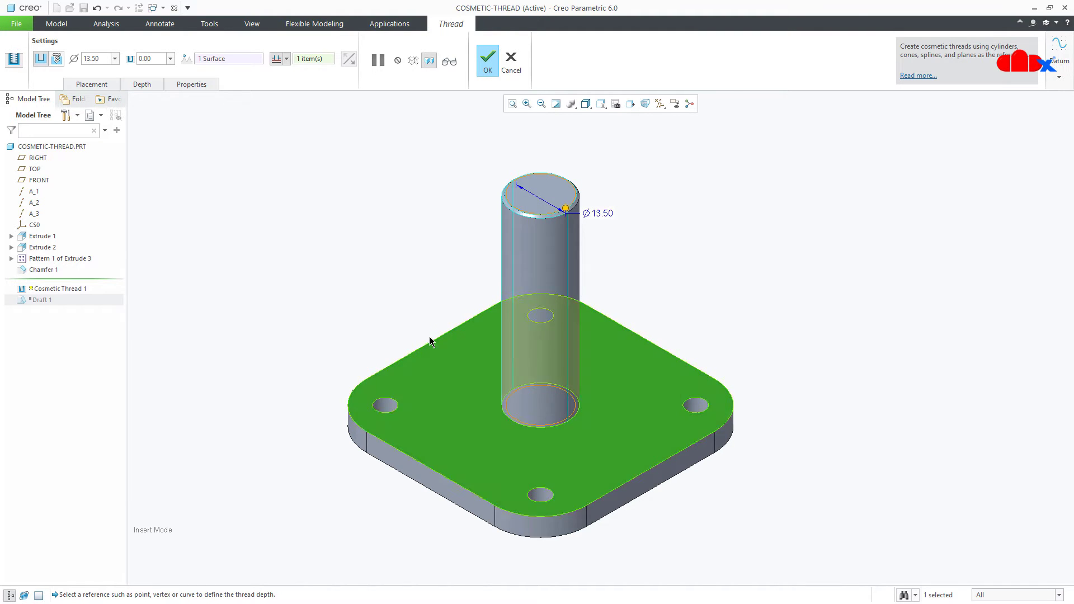
# Step: Review the Placement, Depth and Properties tabs, then make it a standard thread
pyautogui.click(90, 84)
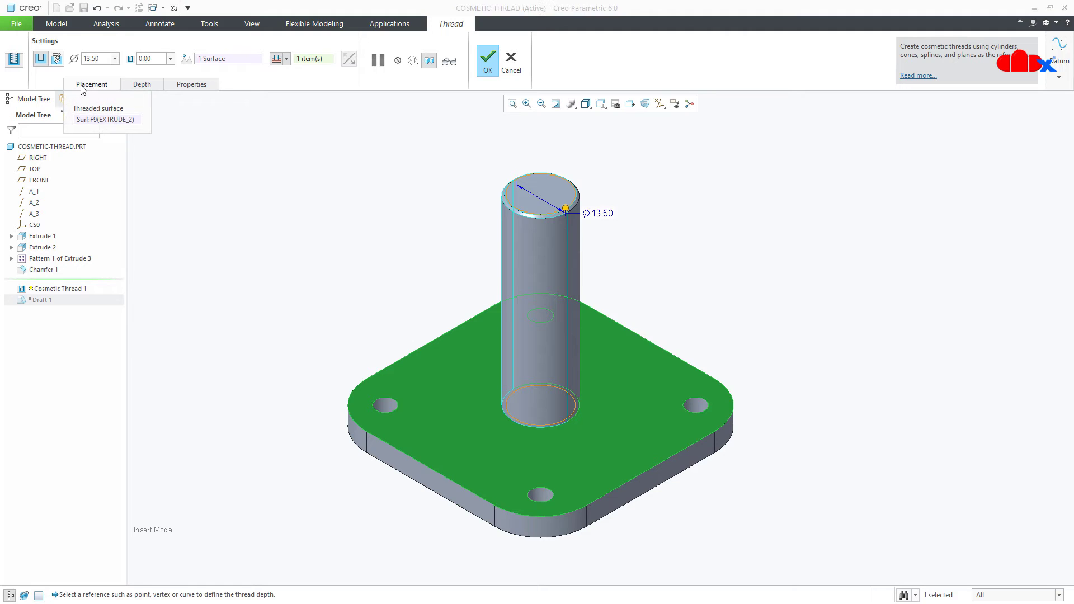
pyautogui.click(89, 119)
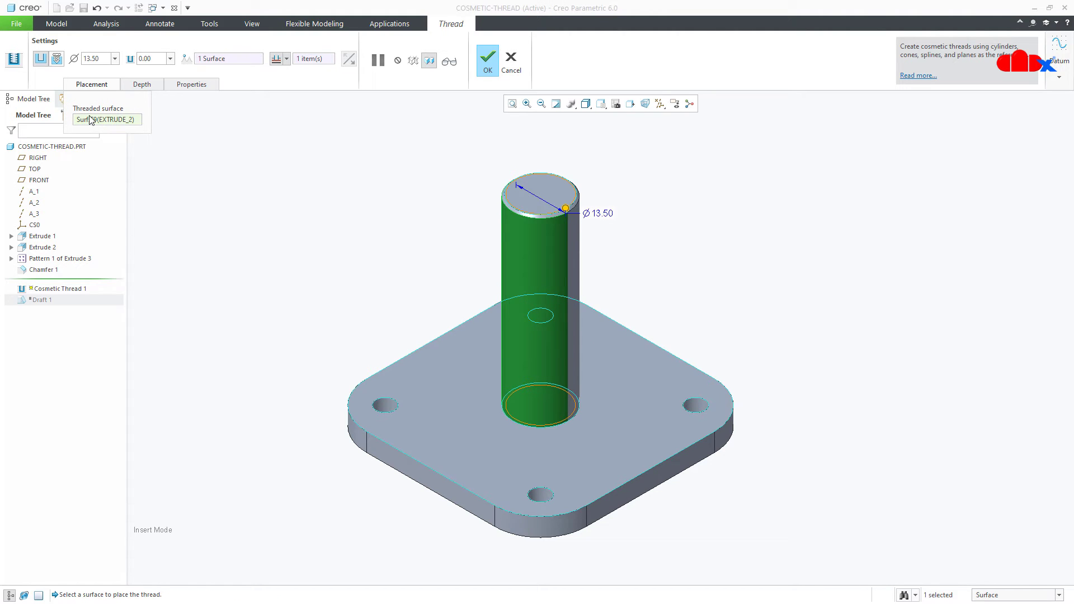
pyautogui.click(141, 84)
pyautogui.click(219, 147)
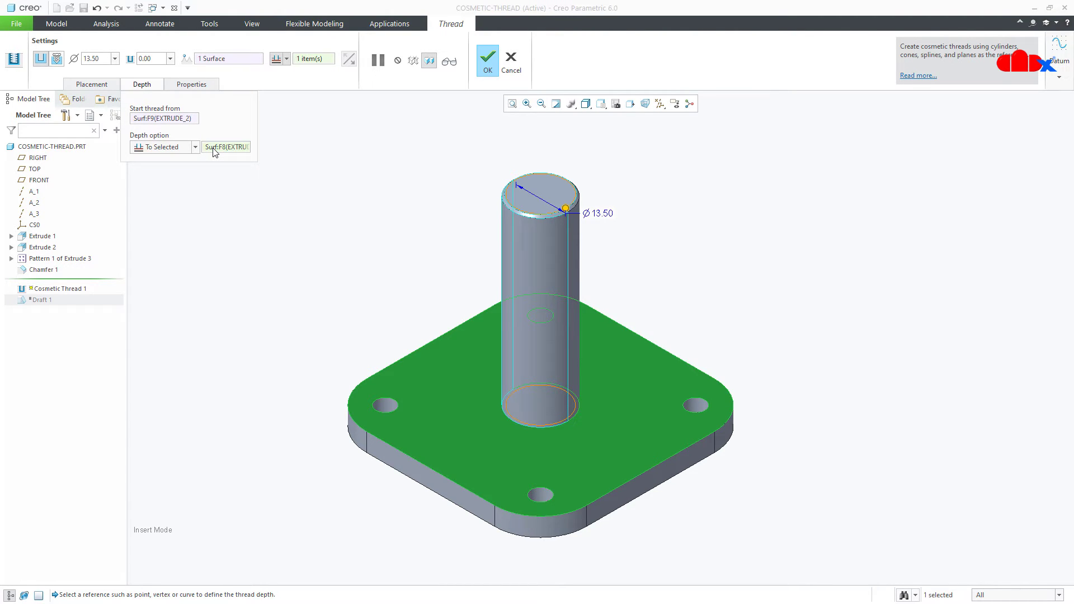
pyautogui.click(195, 88)
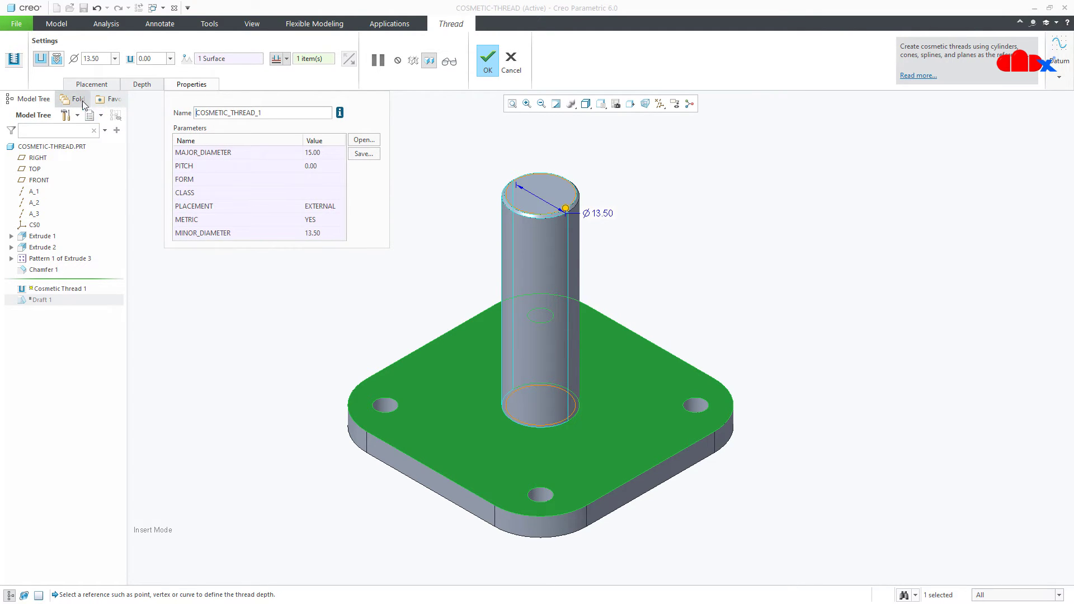
pyautogui.click(57, 59)
pyautogui.click(56, 59)
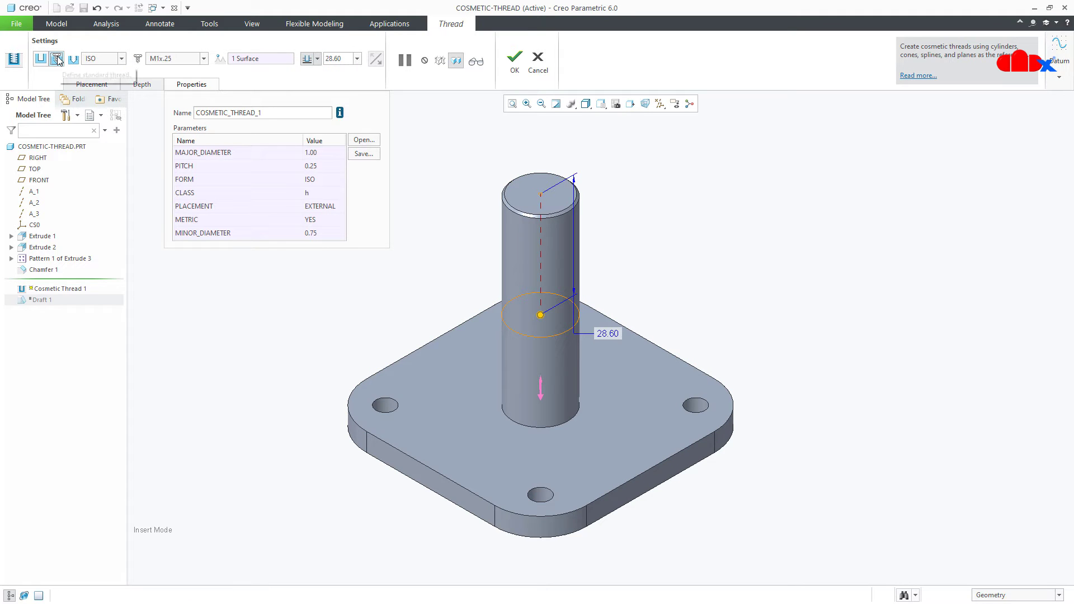
# Step: Try the UNF and UNC thread types, return to ISO, and choose size M14x1
pyautogui.click(121, 59)
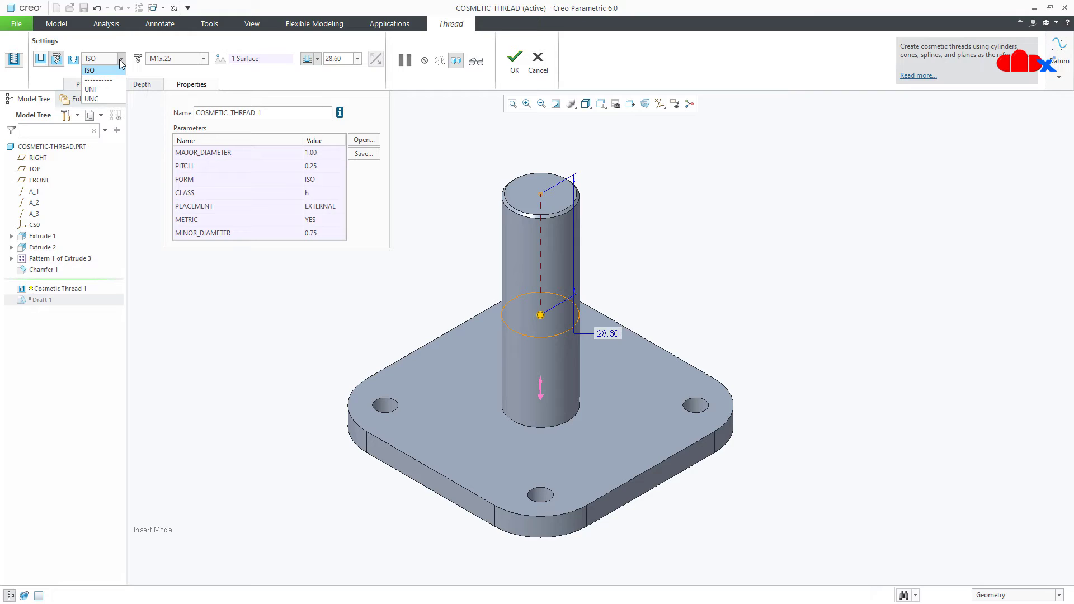
pyautogui.click(112, 88)
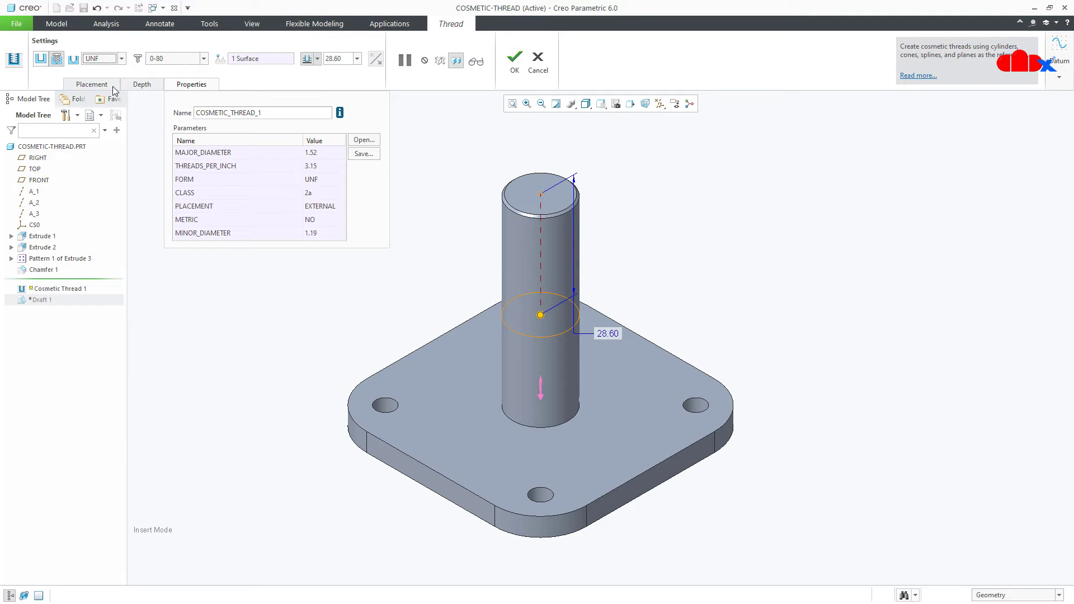
pyautogui.click(121, 58)
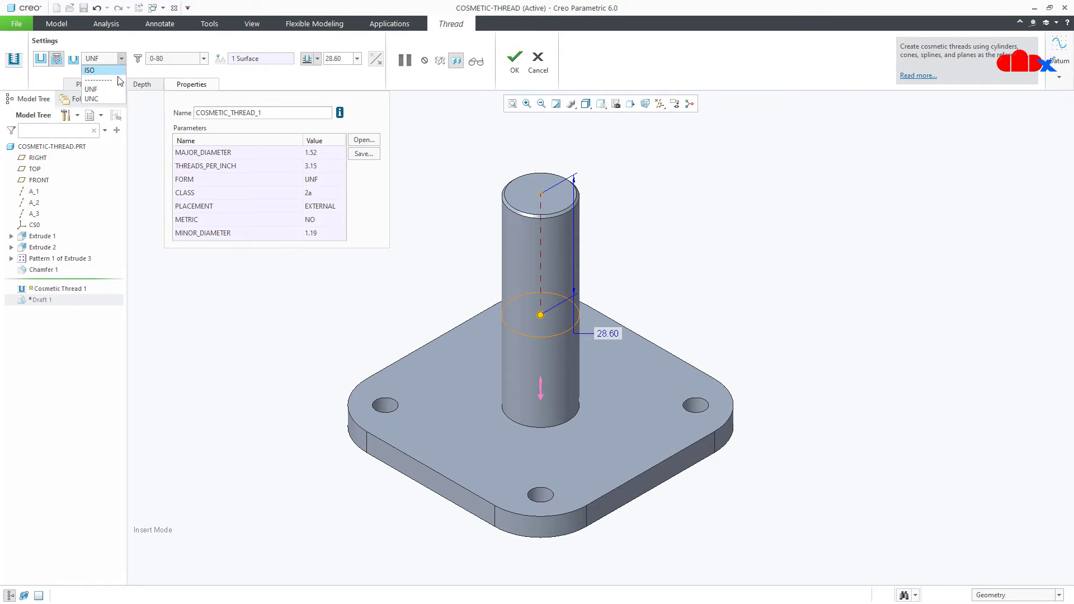
pyautogui.click(115, 99)
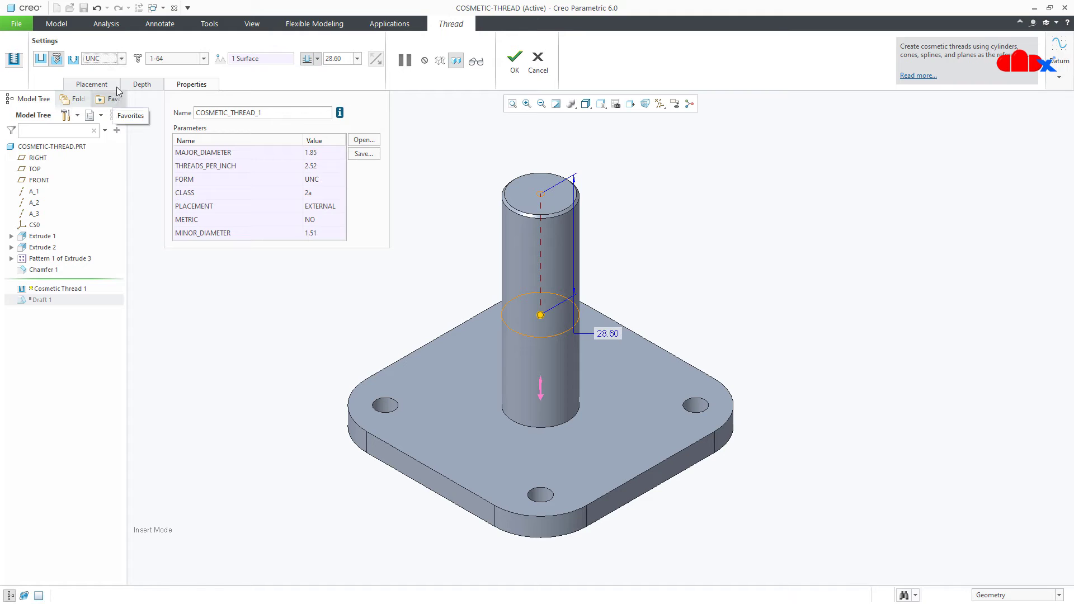
pyautogui.click(121, 59)
pyautogui.click(106, 78)
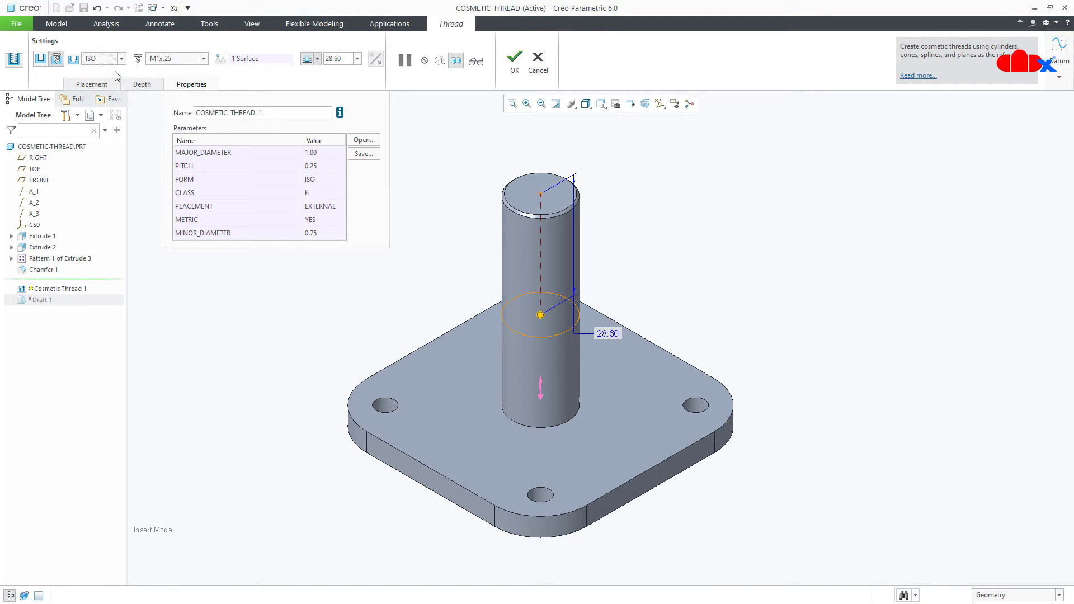
pyautogui.click(204, 58)
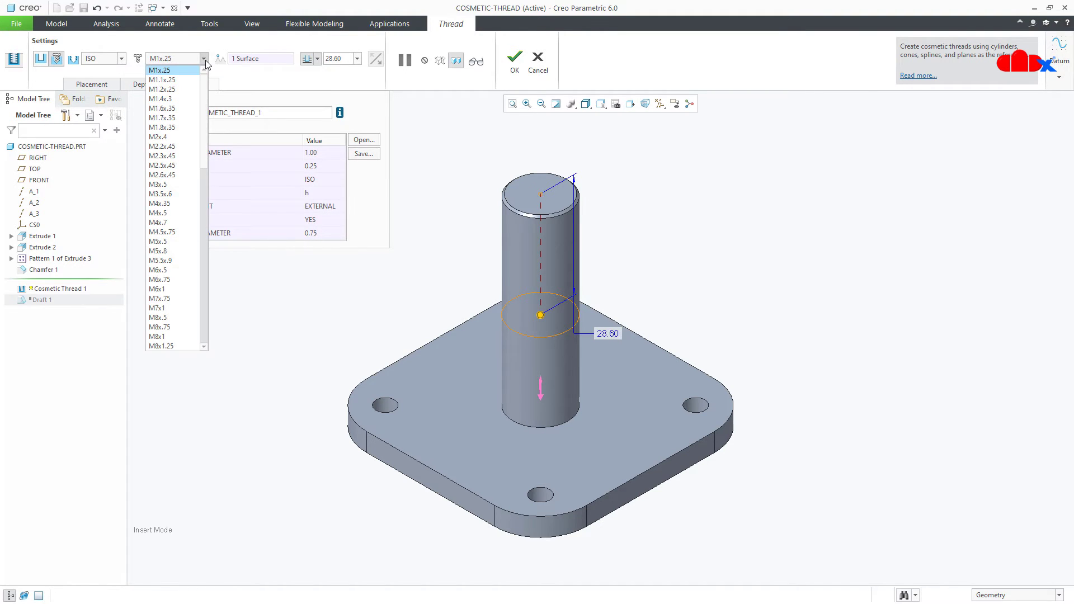
pyautogui.scroll(-8, 206, 60)
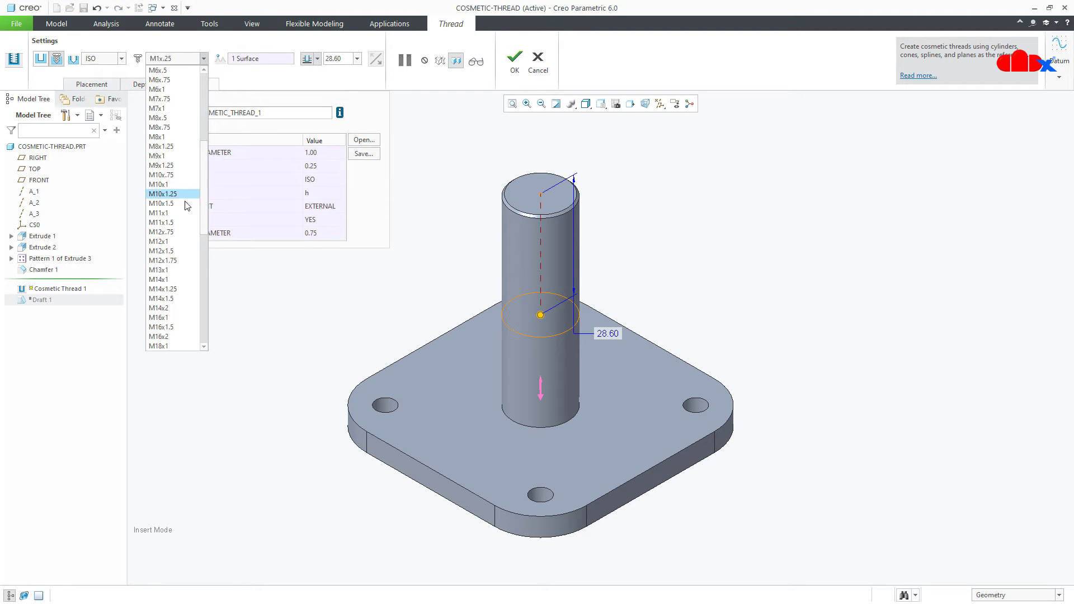
pyautogui.click(159, 279)
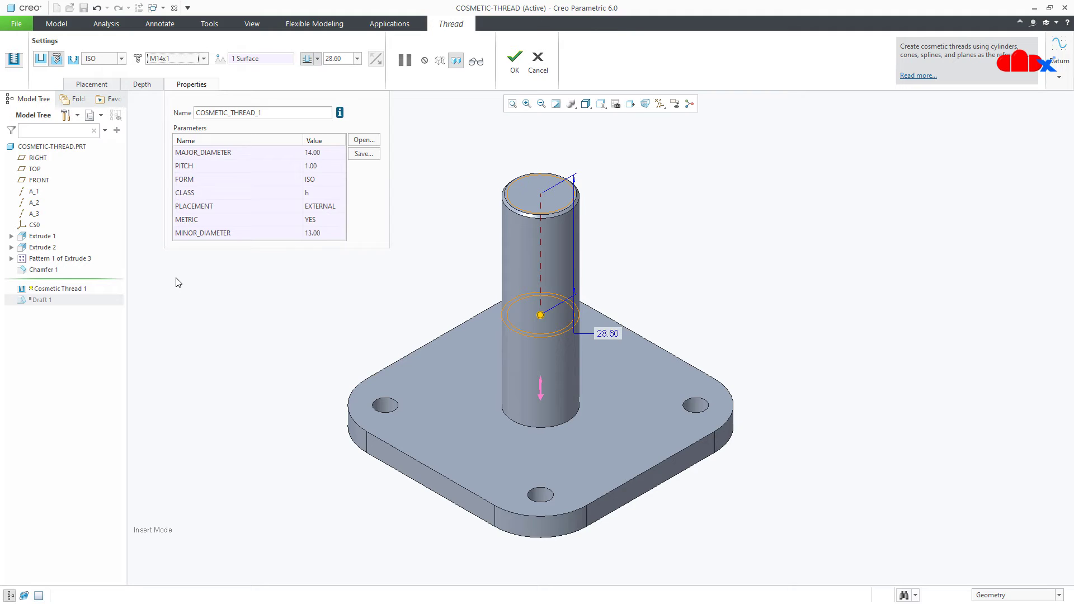
# Step: Change the thread depth to Blind 30.00, check Properties, and finish Cosmetic Thread 1
pyautogui.click(147, 86)
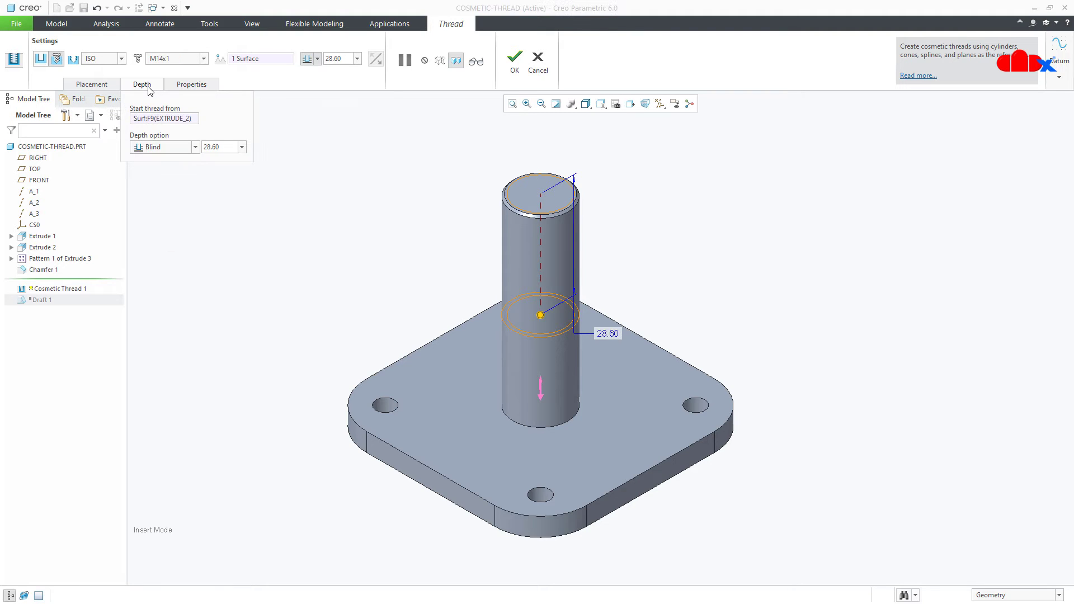
pyautogui.click(189, 149)
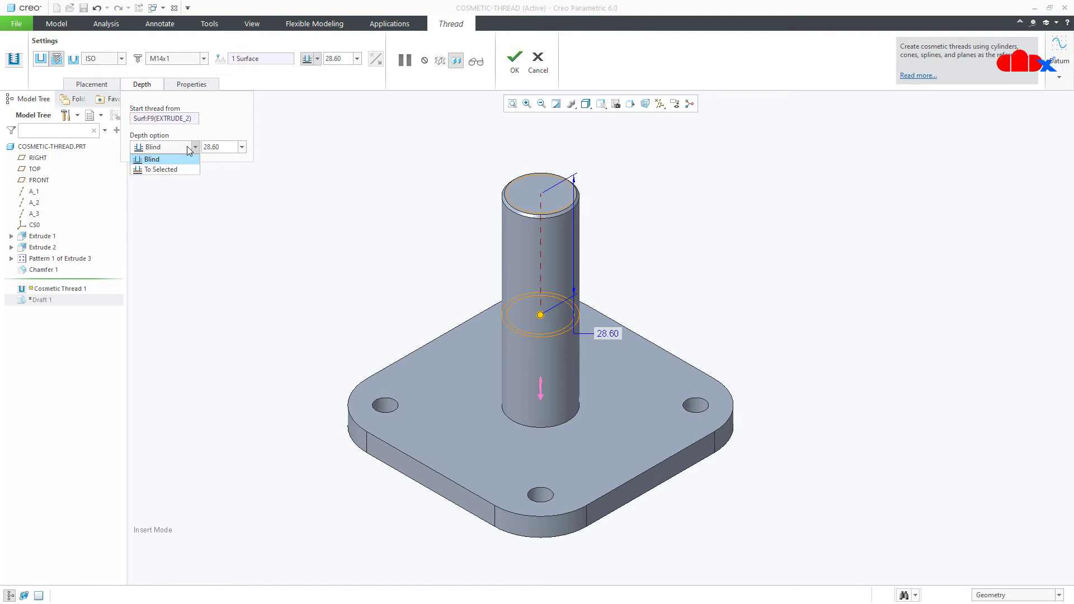
pyautogui.click(187, 168)
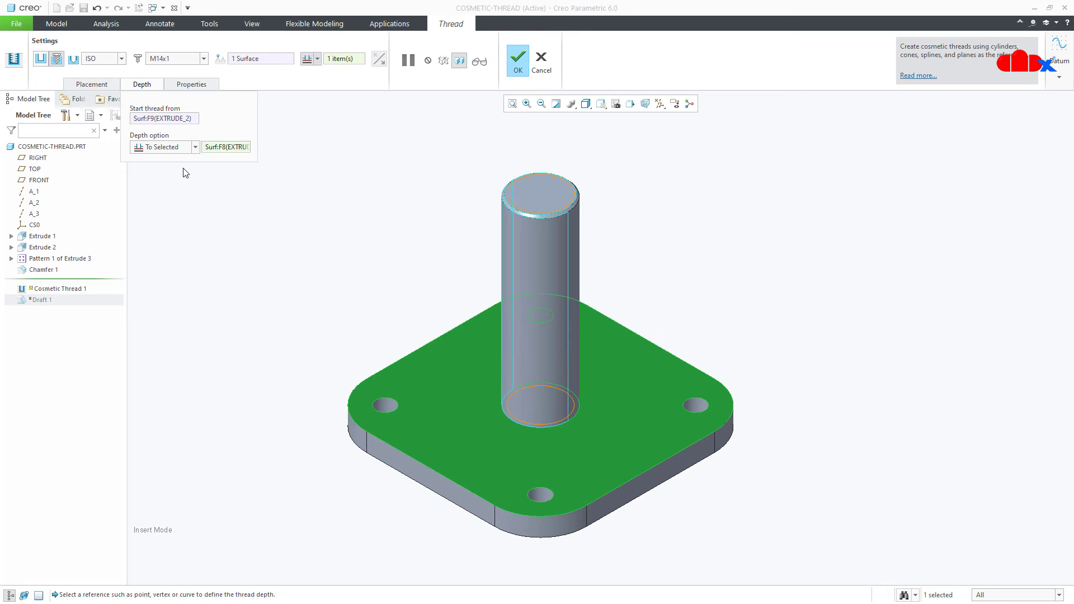
pyautogui.click(195, 147)
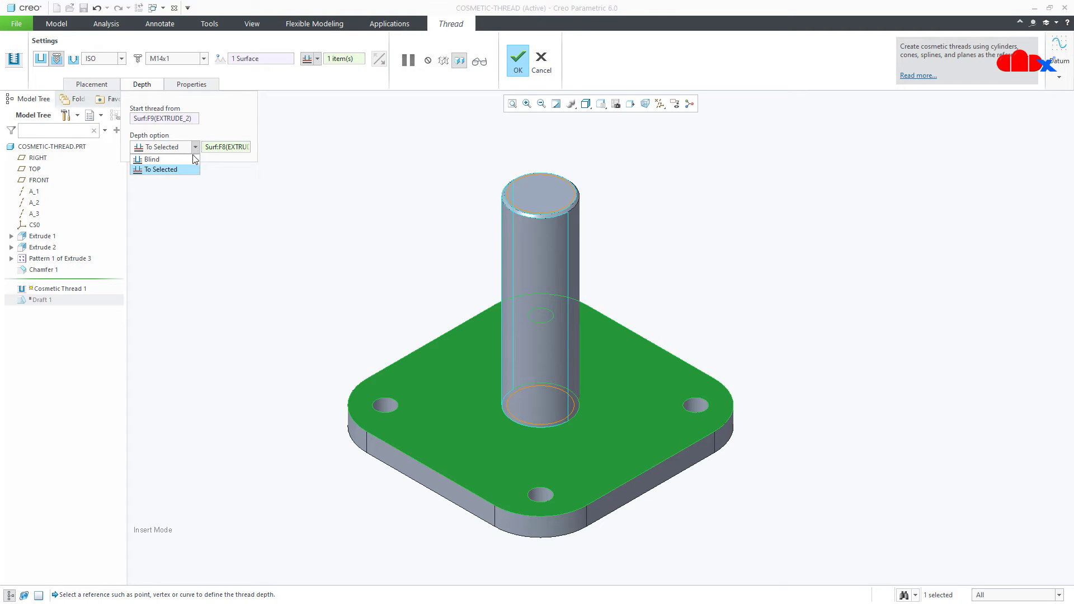
pyautogui.click(192, 159)
pyautogui.doubleClick(221, 148)
pyautogui.write('30')
pyautogui.press('Return')
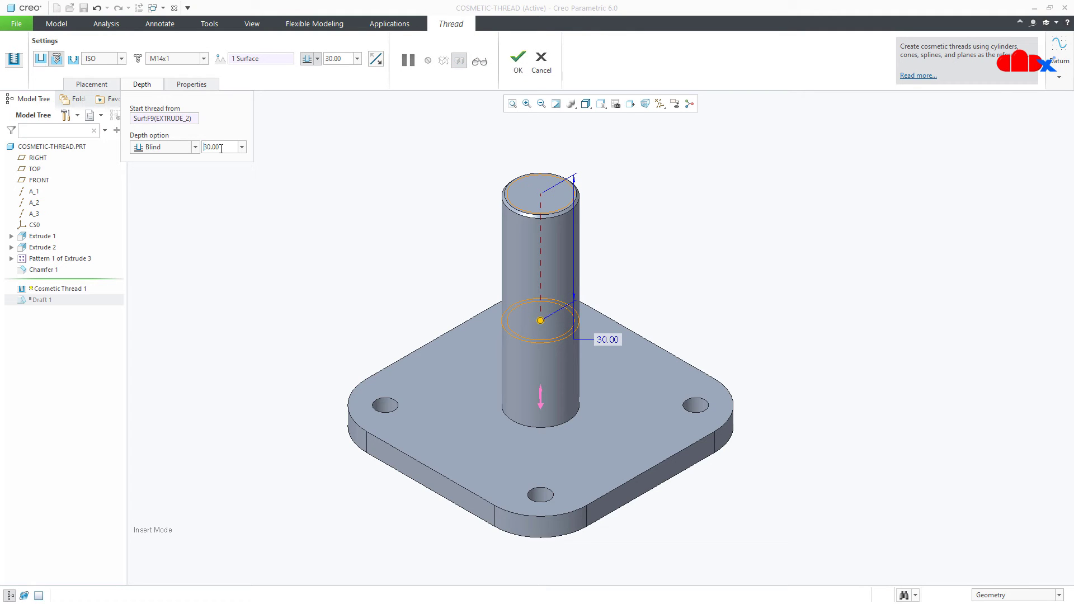
pyautogui.click(205, 87)
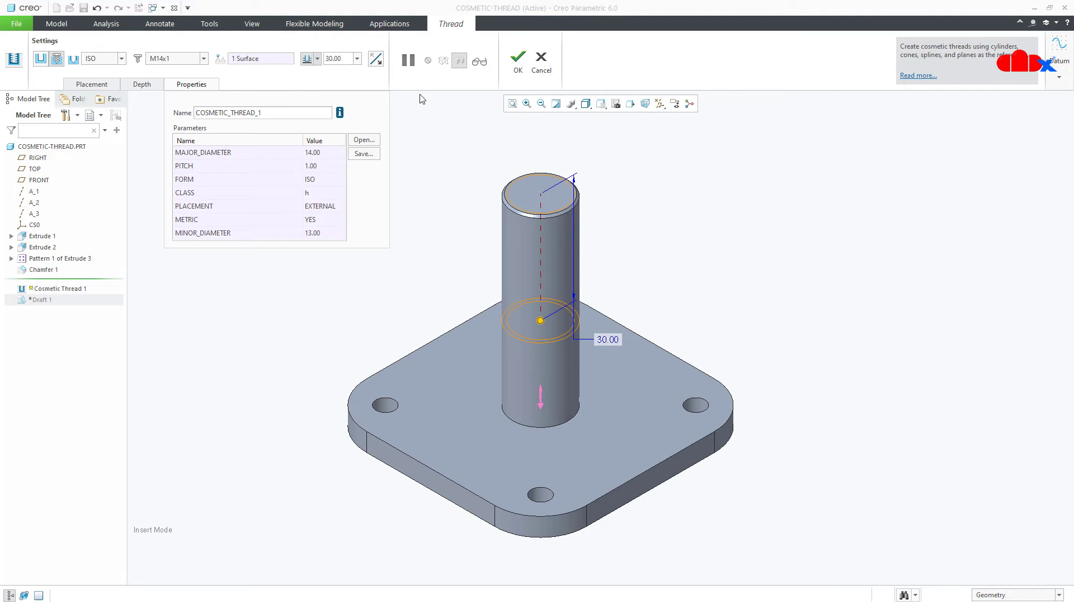
pyautogui.click(517, 66)
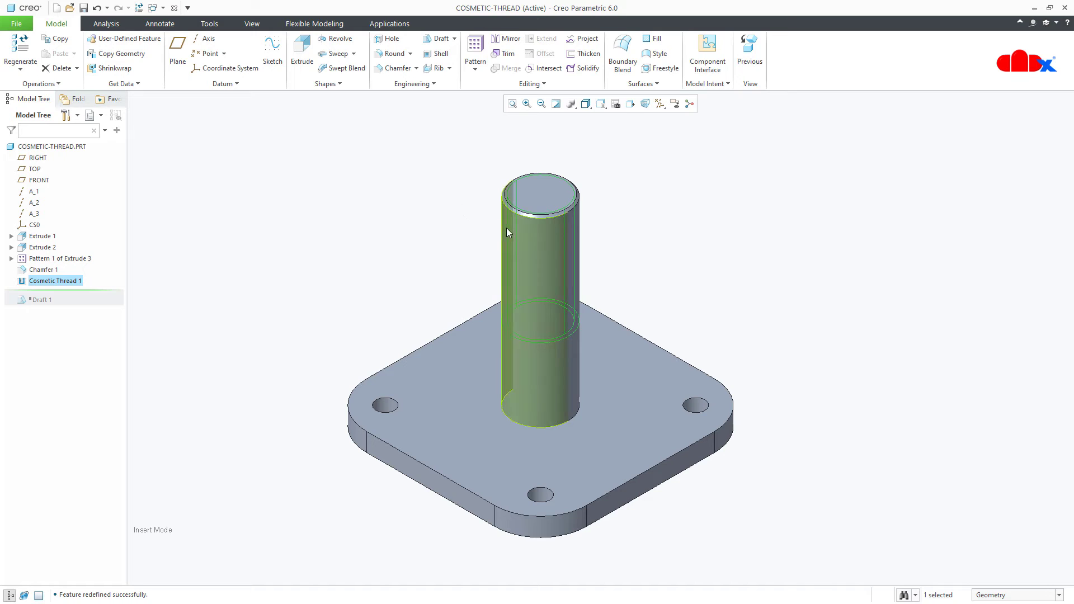
# Step: View the thread in Hidden Line, return to Shading With Edges, and start another cosmetic thread
pyautogui.click(585, 104)
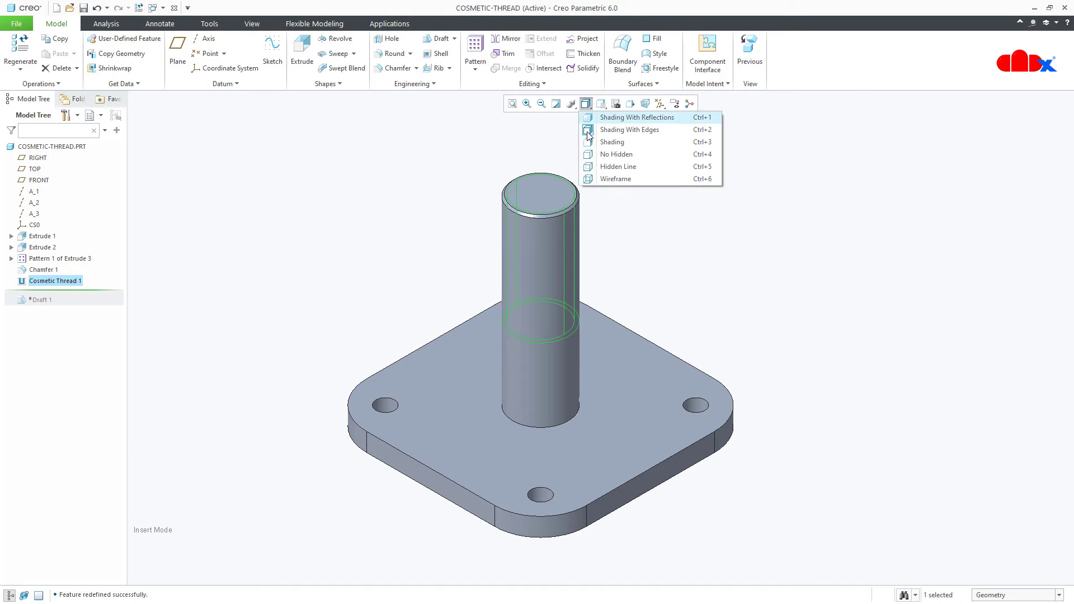
pyautogui.click(595, 168)
pyautogui.click(617, 232)
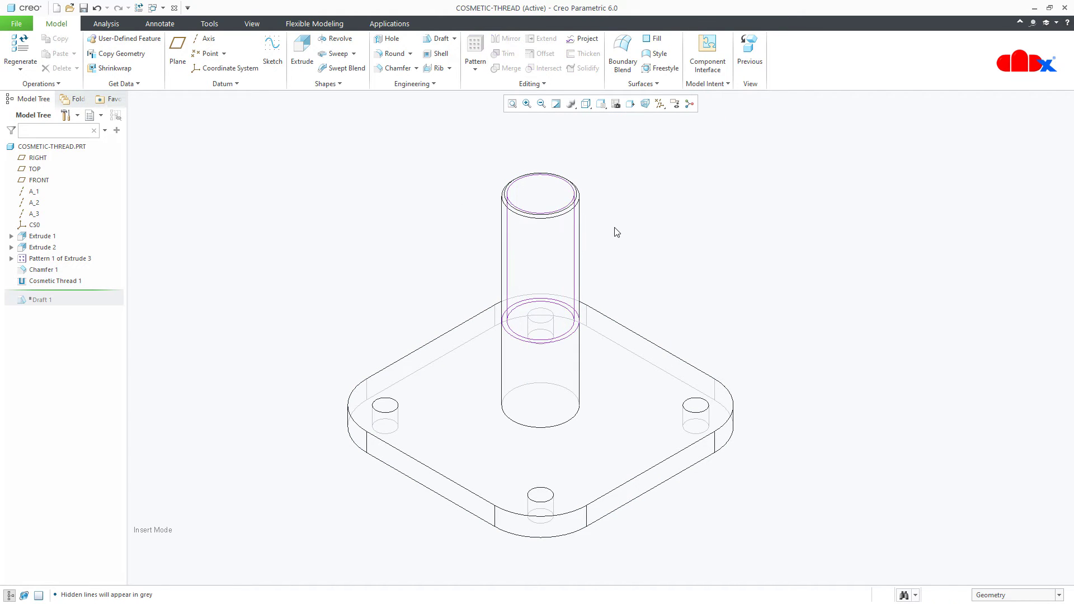
pyautogui.click(586, 104)
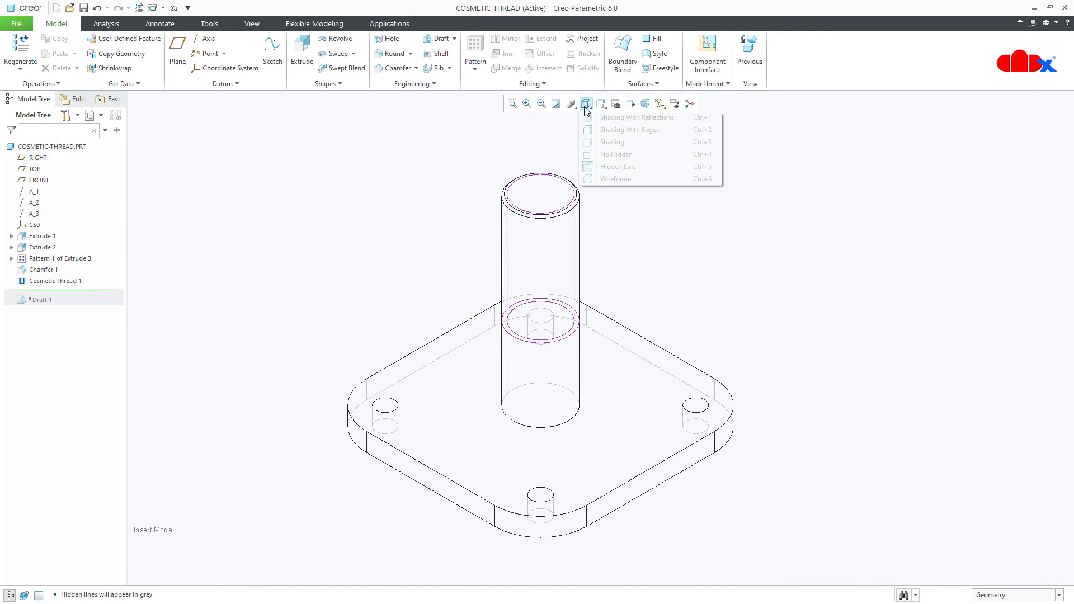
pyautogui.click(587, 131)
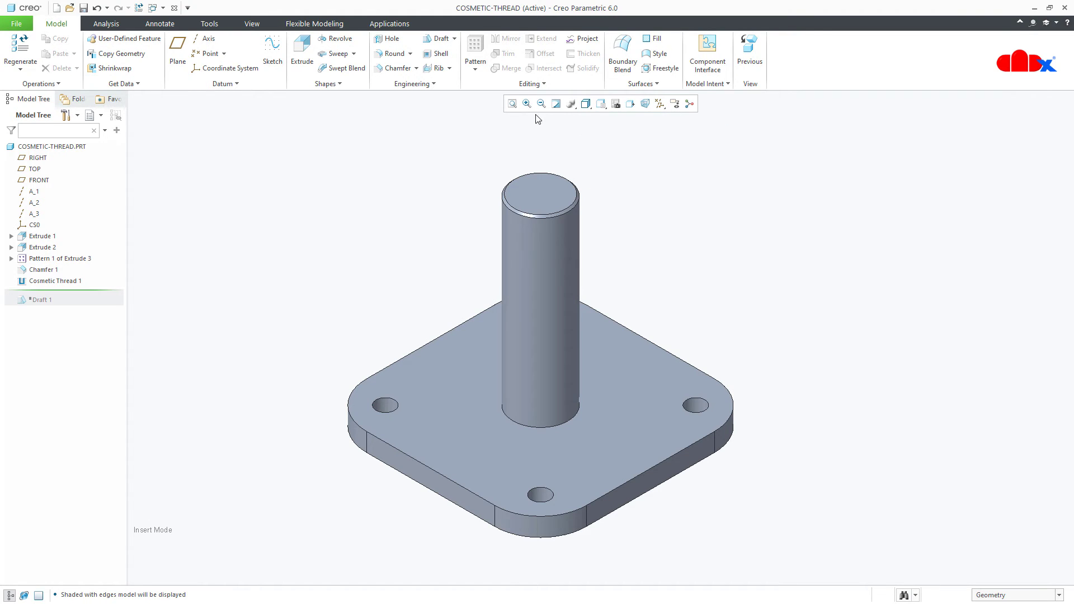
pyautogui.click(436, 84)
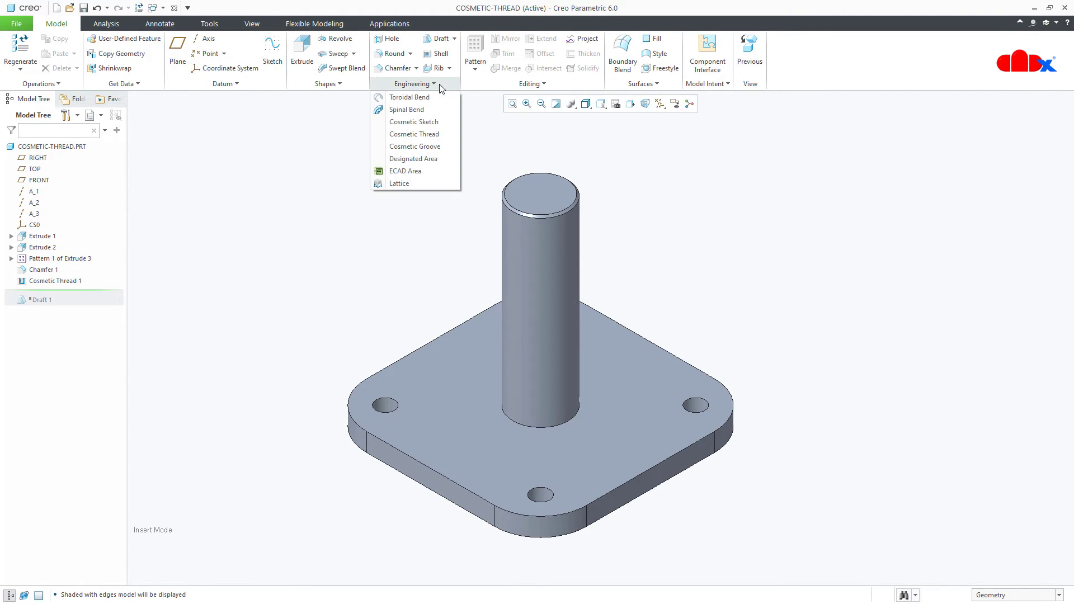
pyautogui.click(431, 135)
# Step: Thread a base-plate hole with an ISO thread from the plate top to a selected plate surface
pyautogui.click(536, 496)
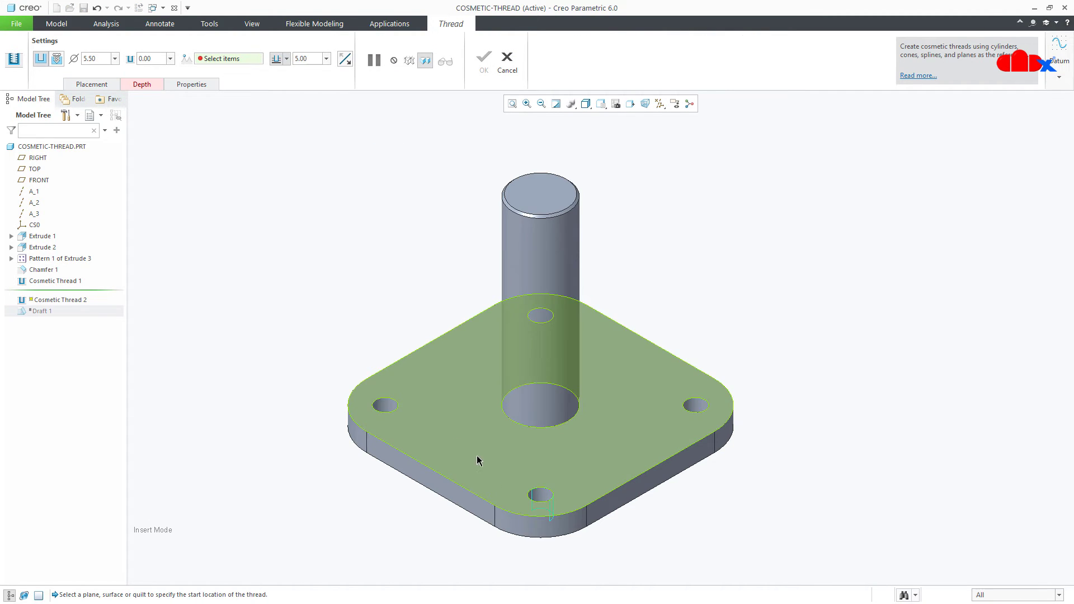
pyautogui.click(57, 58)
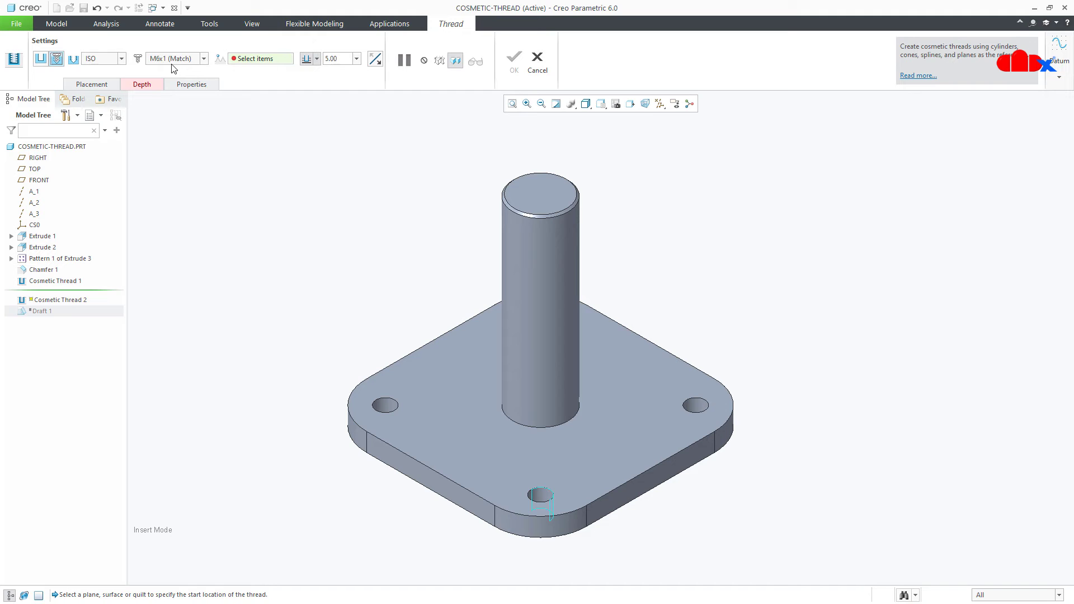
pyautogui.click(147, 84)
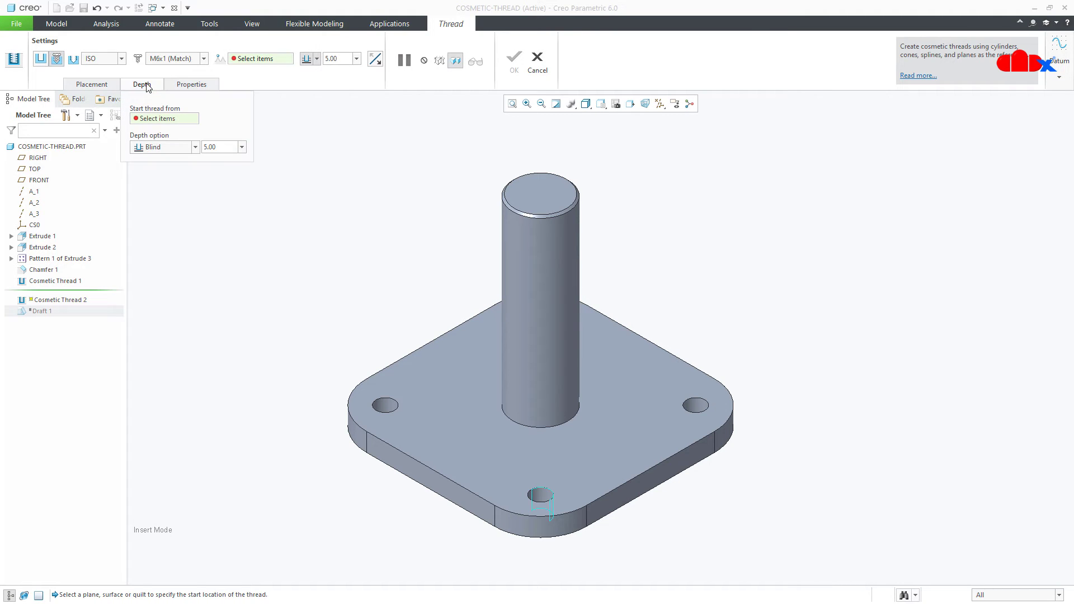
pyautogui.click(383, 422)
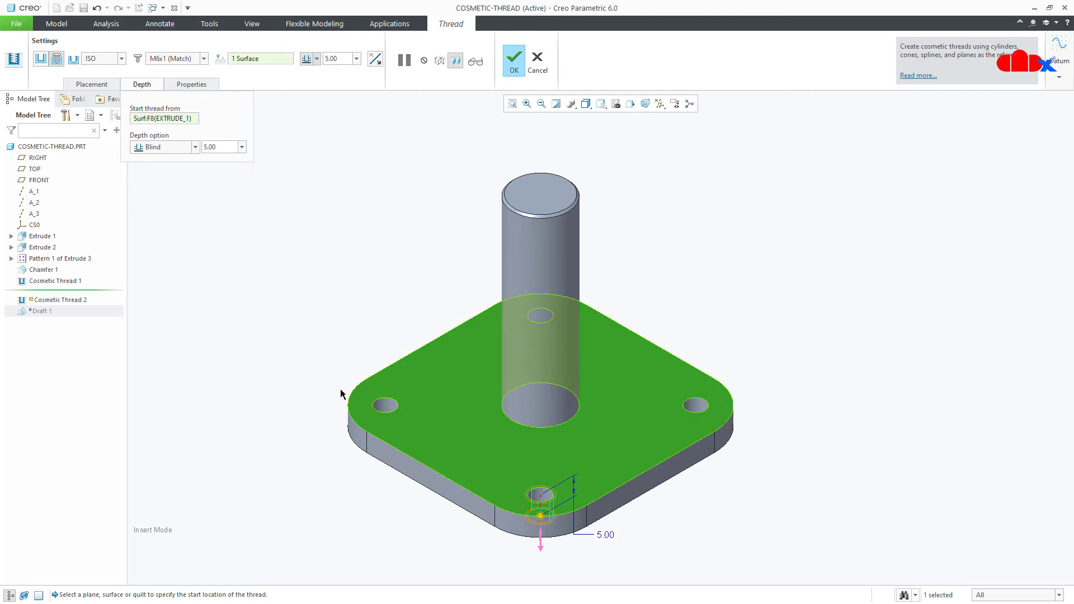
pyautogui.click(196, 148)
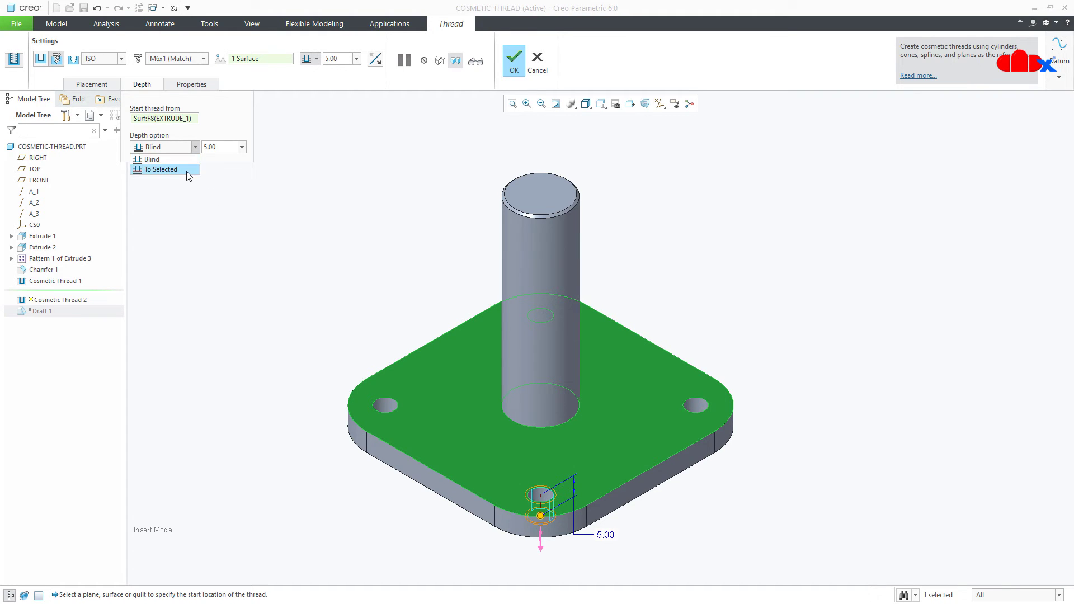
pyautogui.click(187, 171)
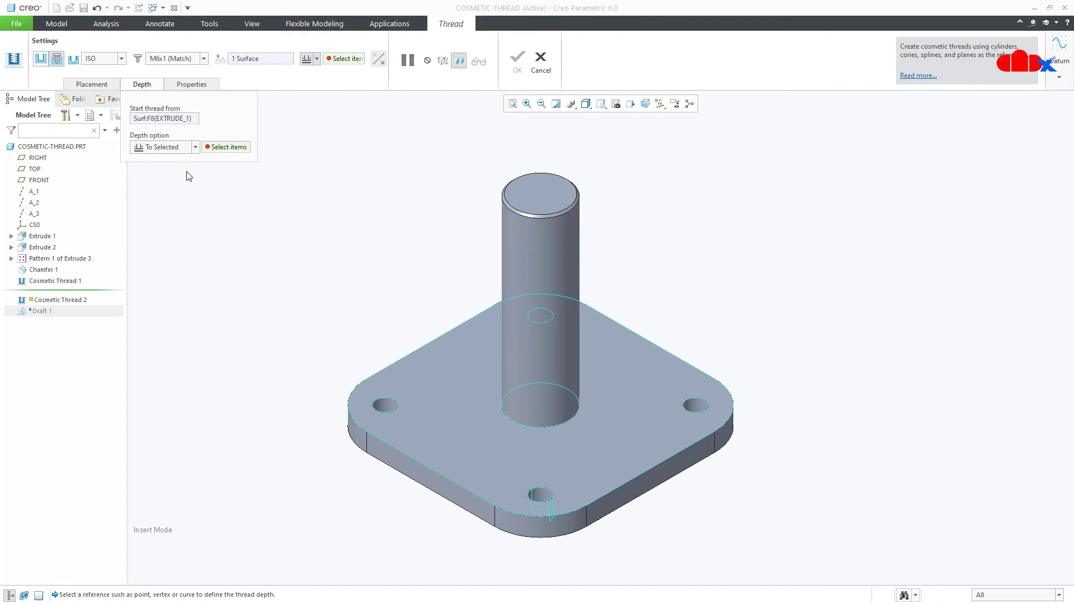
pyautogui.click(403, 470)
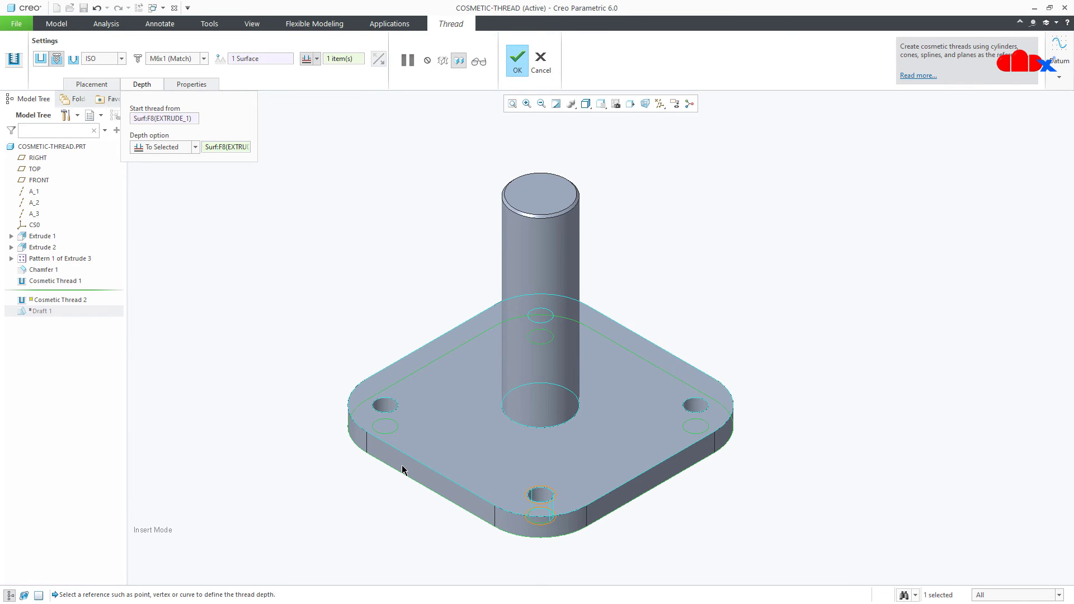
pyautogui.click(207, 86)
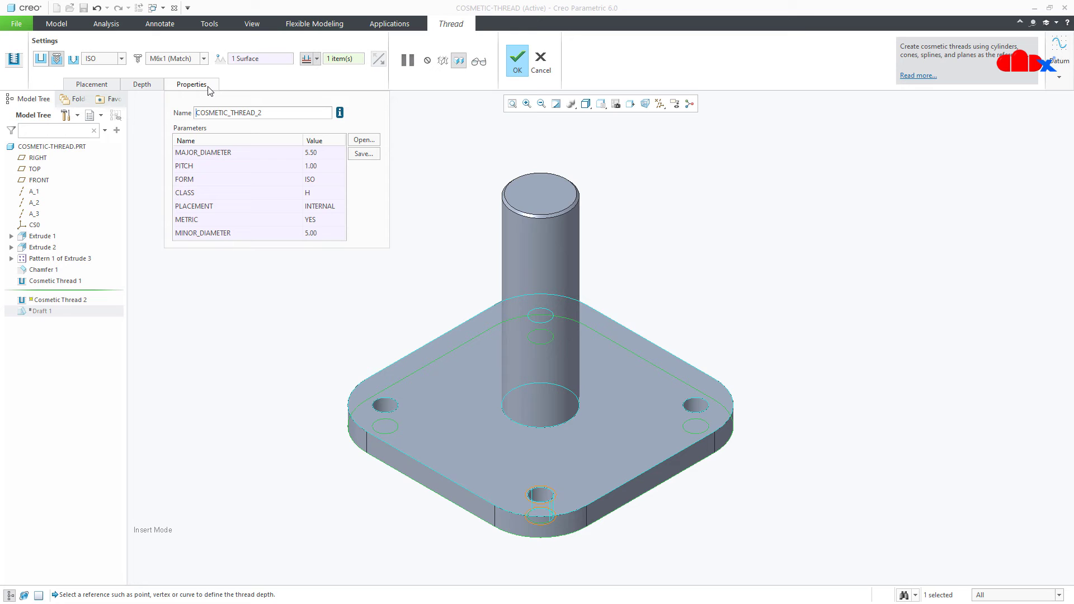
pyautogui.click(519, 69)
# Step: Switch to the COSMETIC-THREAD.DRW drawing and open Show Model Annotations on the Annotate tab
pyautogui.click(470, 172)
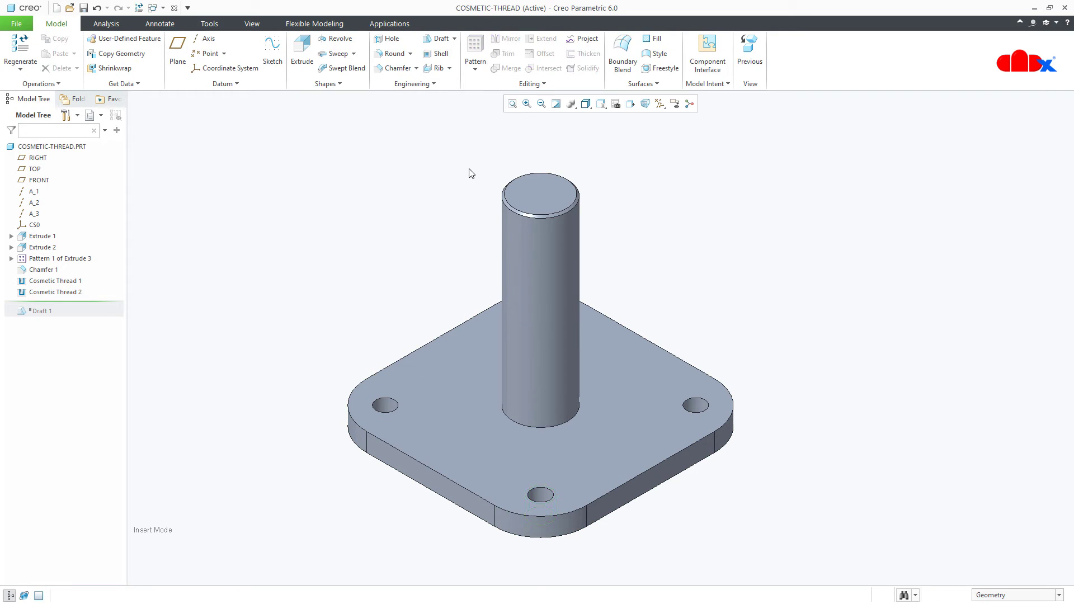
pyautogui.click(152, 7)
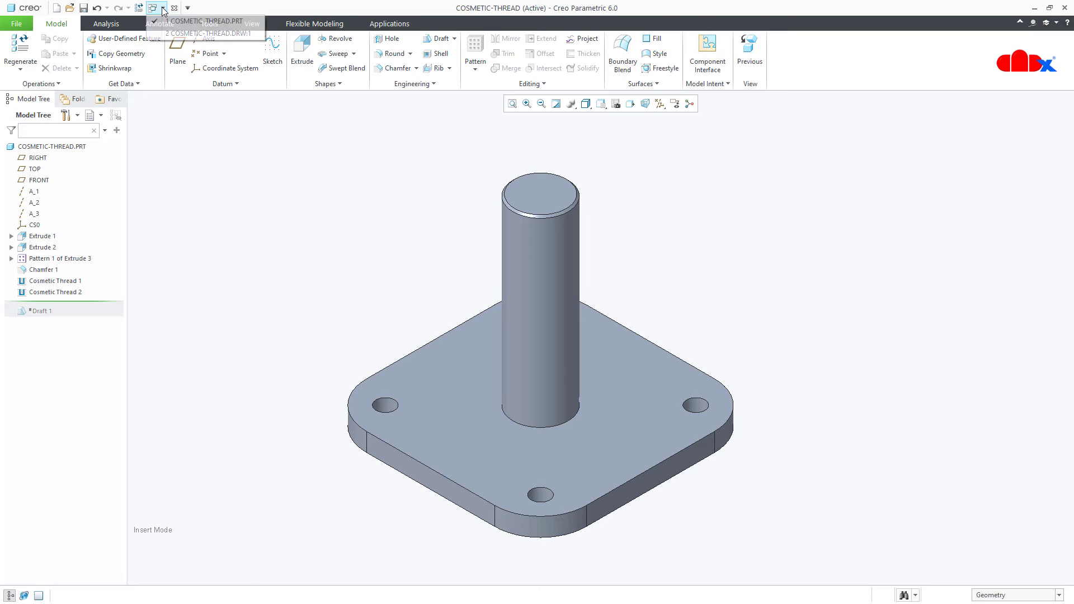
pyautogui.click(170, 33)
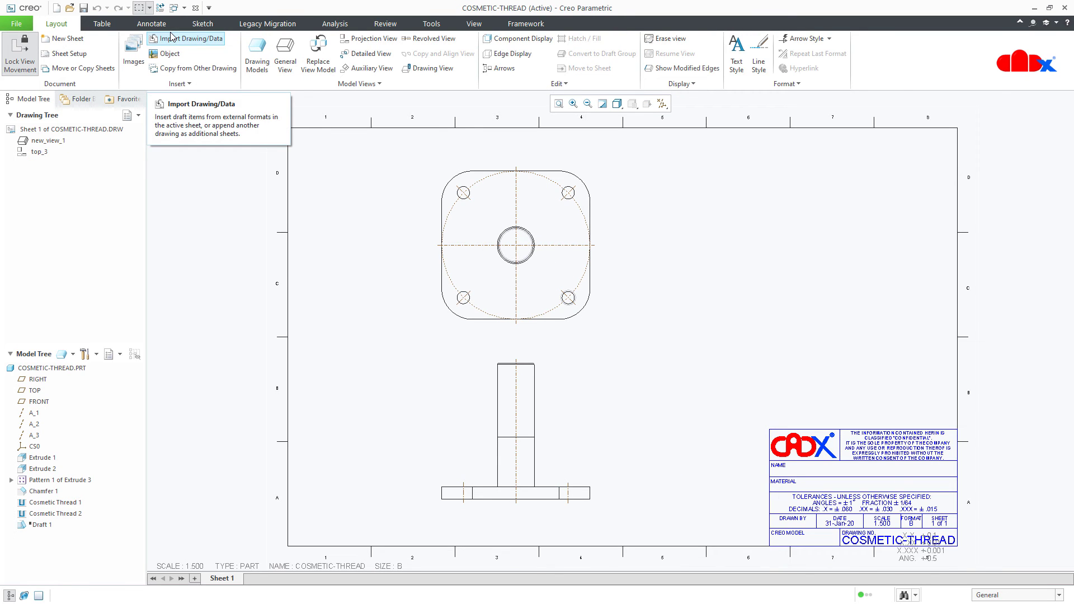
pyautogui.click(167, 25)
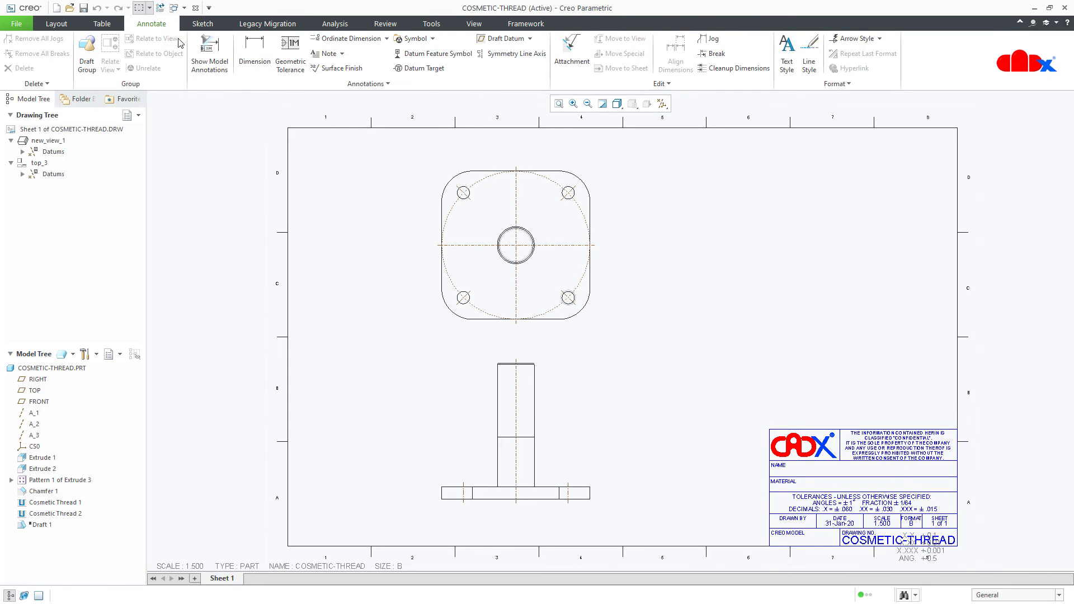
pyautogui.click(207, 65)
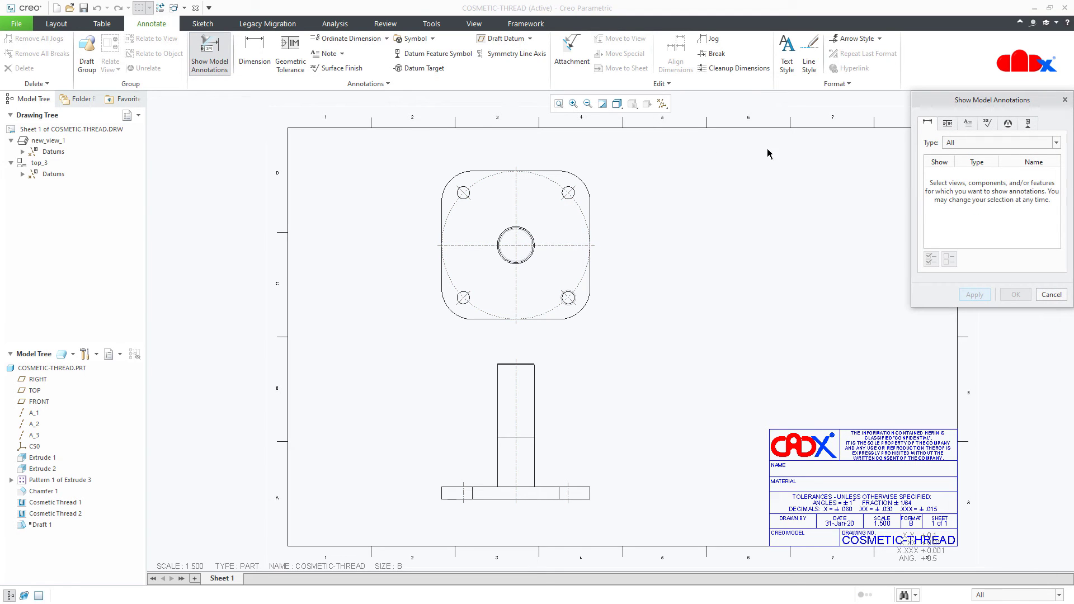
# Step: Show the M14.000 x 1.000-h EXTERNAL and M5.500 x 1.000-H INTERNAL notes on the top view
pyautogui.click(967, 123)
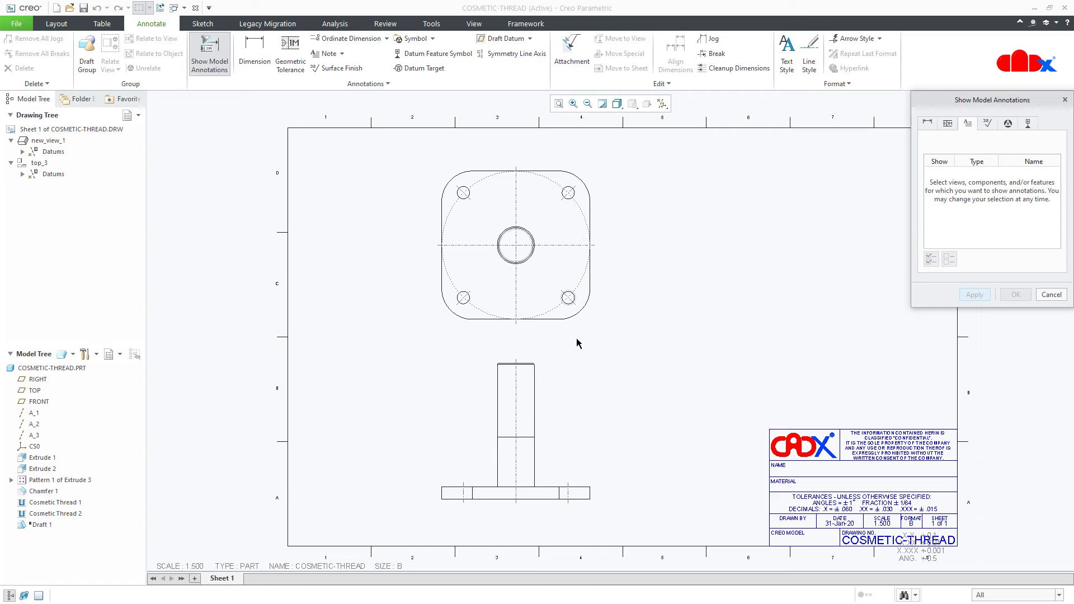
pyautogui.click(545, 369)
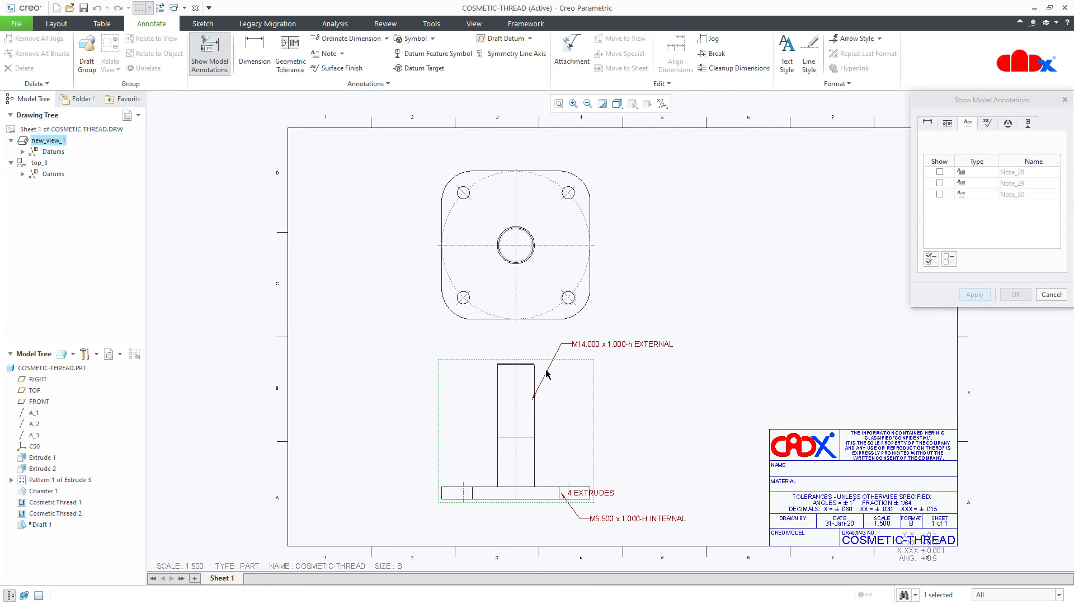
pyautogui.click(590, 313)
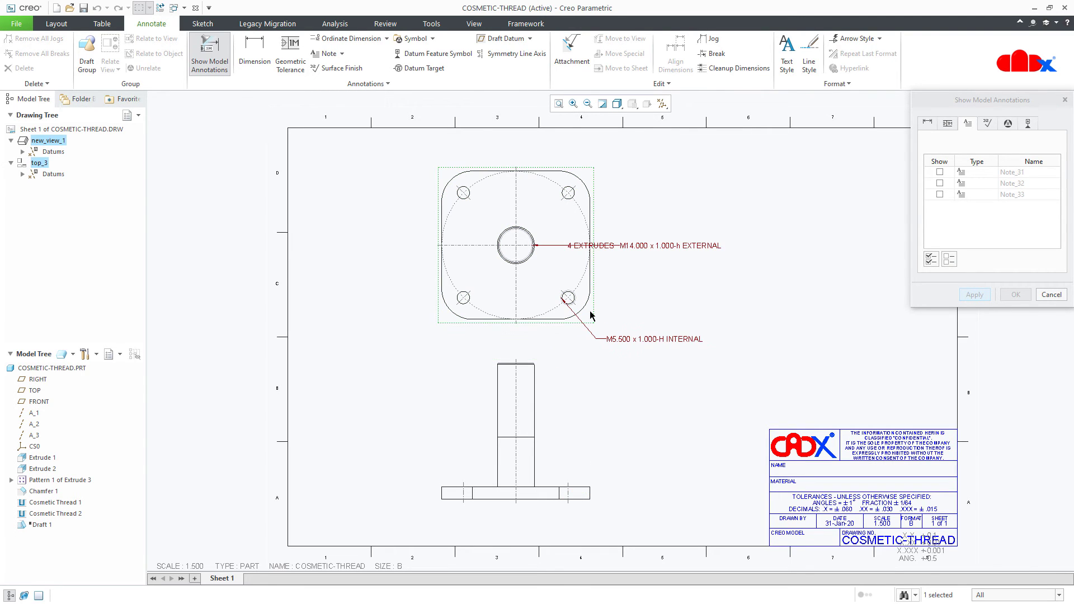
pyautogui.click(638, 248)
pyautogui.click(638, 339)
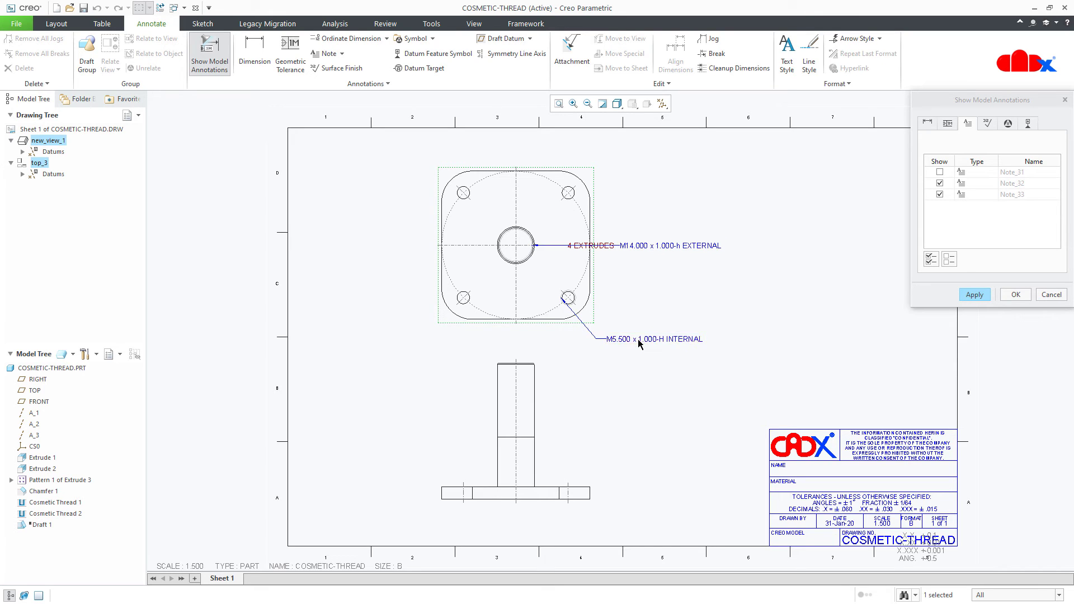
pyautogui.click(974, 295)
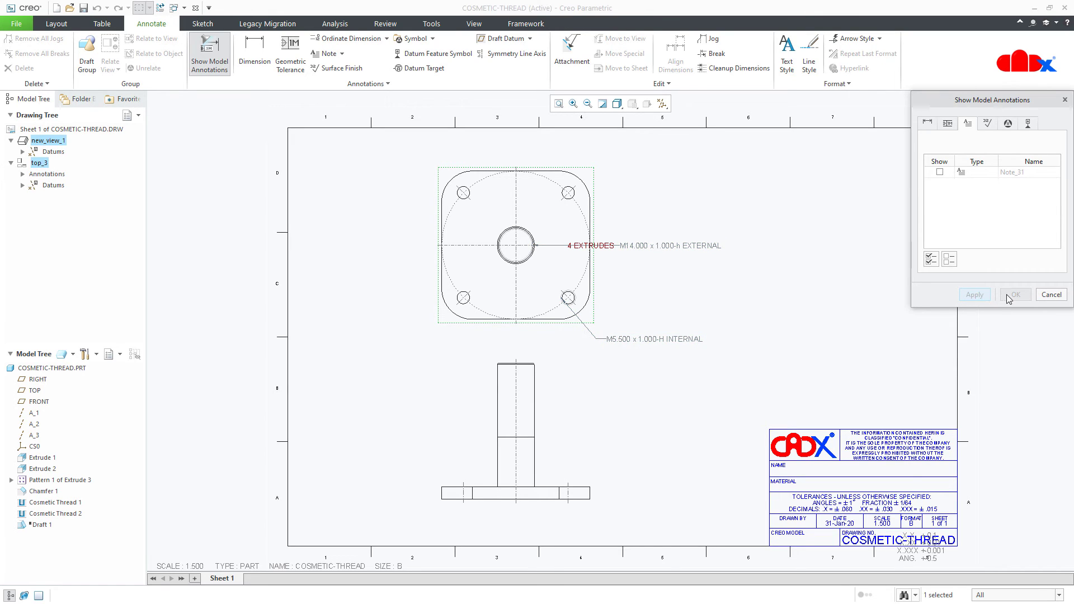
pyautogui.click(1050, 296)
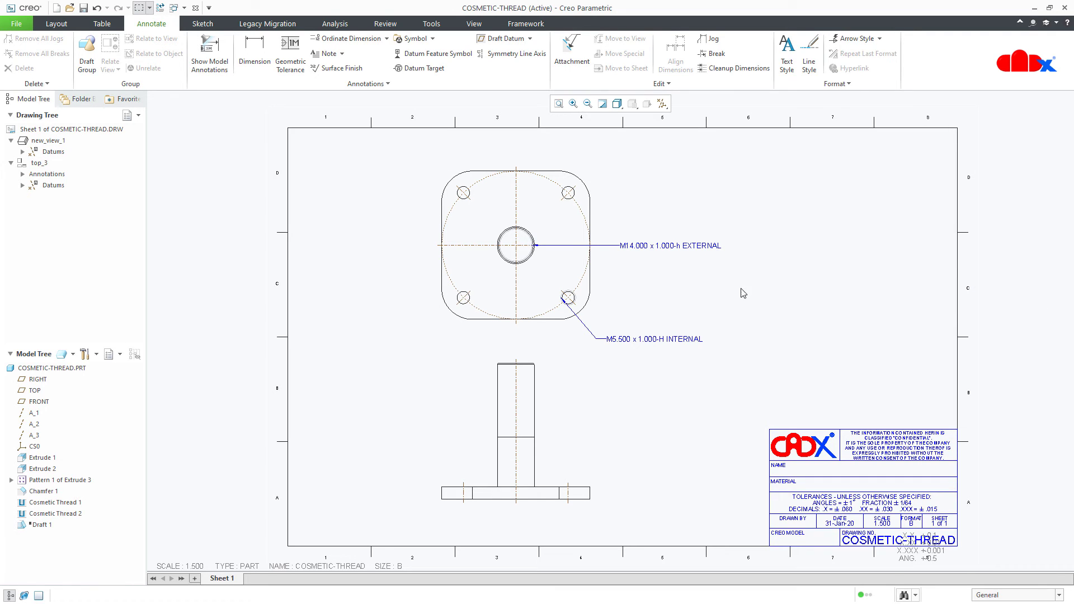
# Step: Move the EXTERNAL thread note upward and nudge the INTERNAL note slightly down-right
pyautogui.click(706, 249)
pyautogui.moveTo(706, 247); pyautogui.dragTo(697, 195)
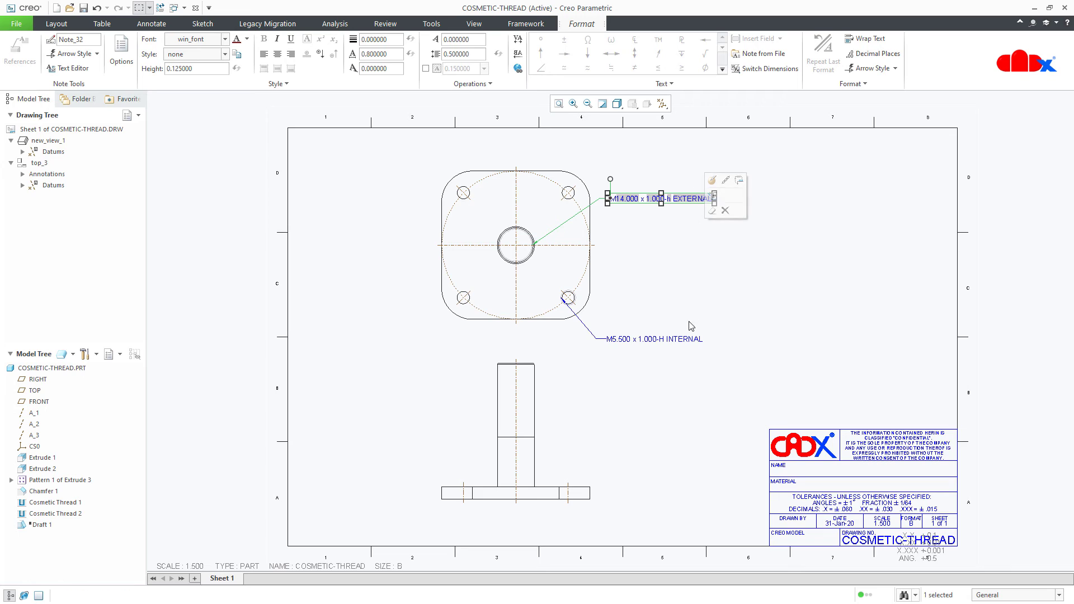
pyautogui.click(685, 343)
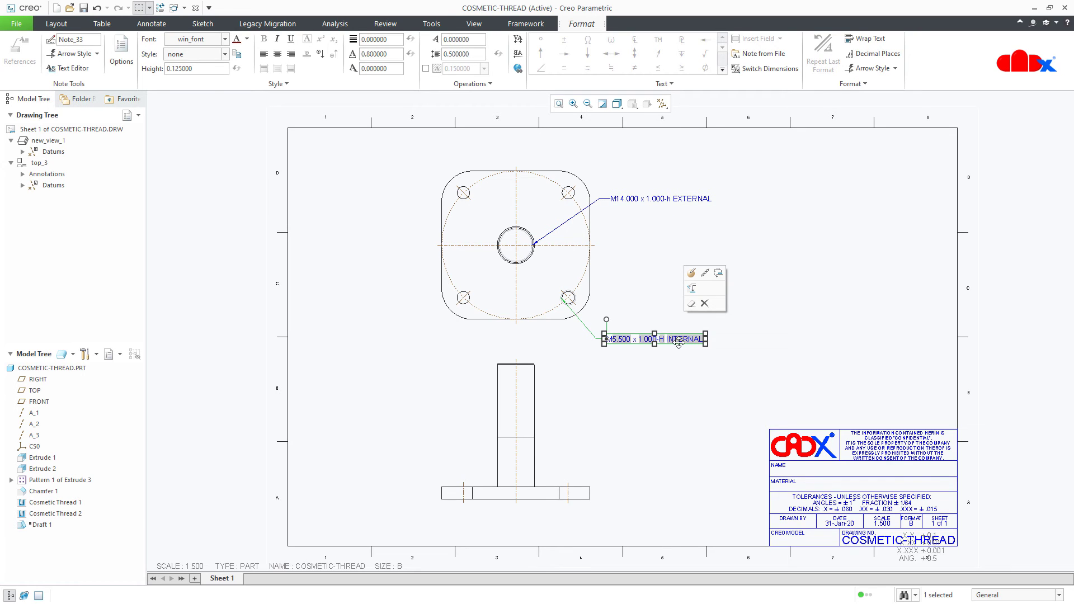
pyautogui.moveTo(683, 343); pyautogui.dragTo(689, 346)
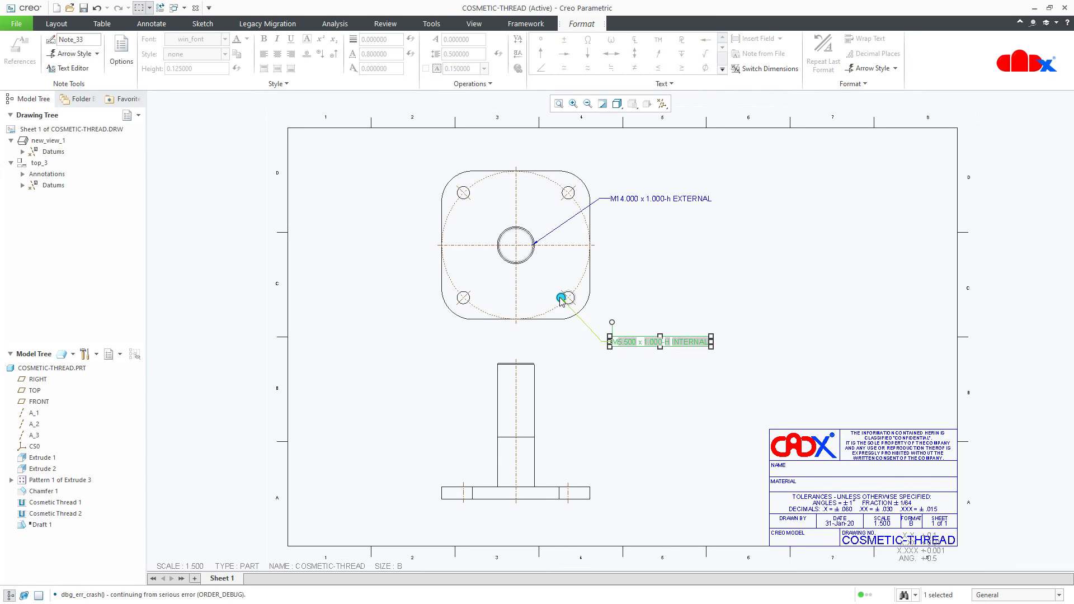
# Step: Reattach the INTERNAL note's leader to the lower-right bolt hole circle and refit the sheet
pyautogui.rightClick(585, 320)
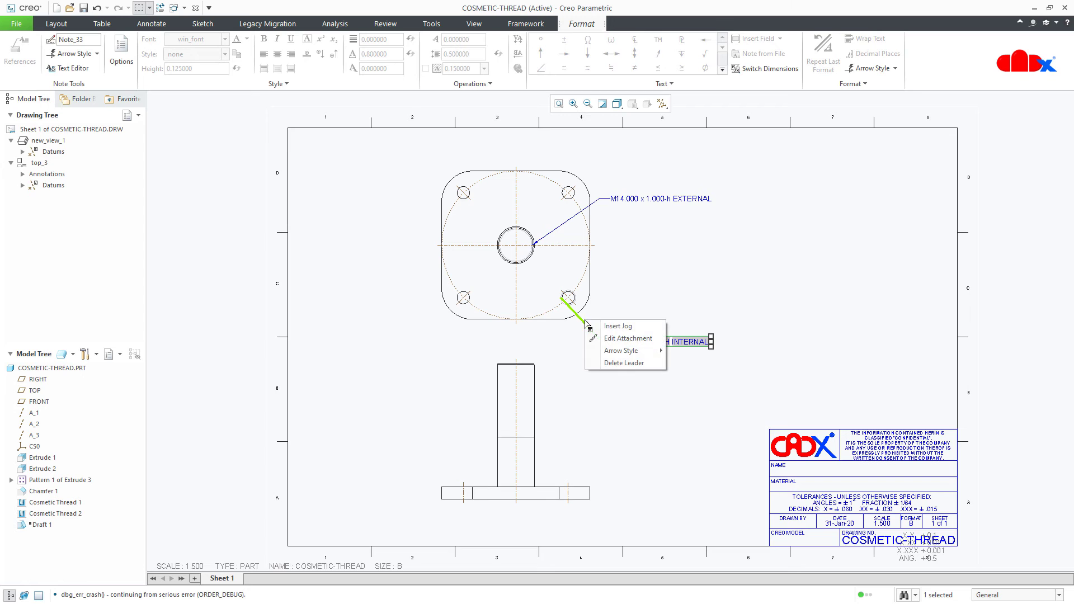
pyautogui.click(612, 338)
pyautogui.scroll(-5, 570, 302)
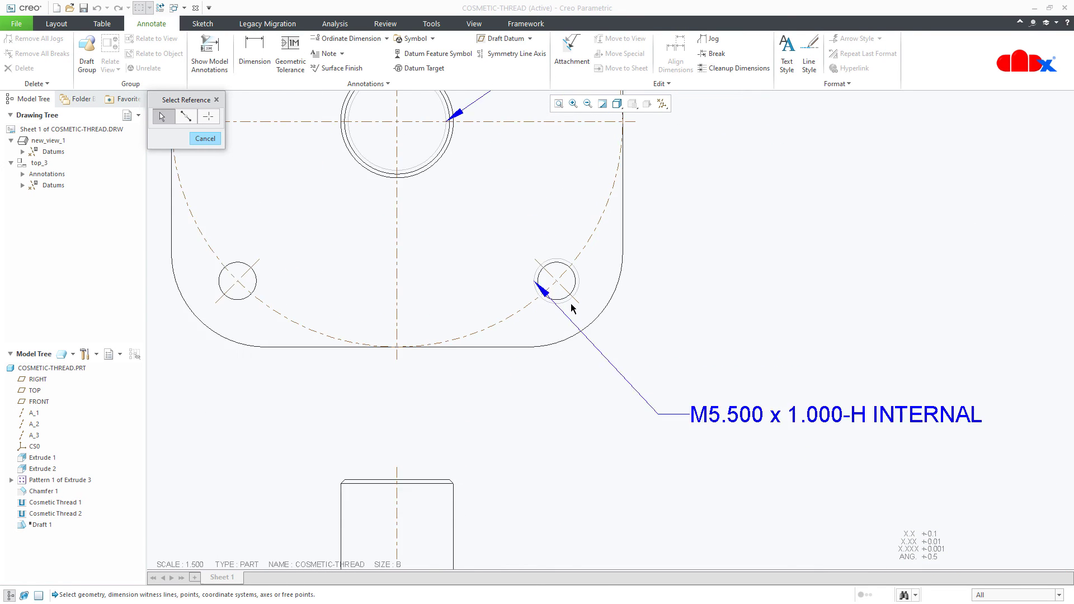
pyautogui.click(566, 295)
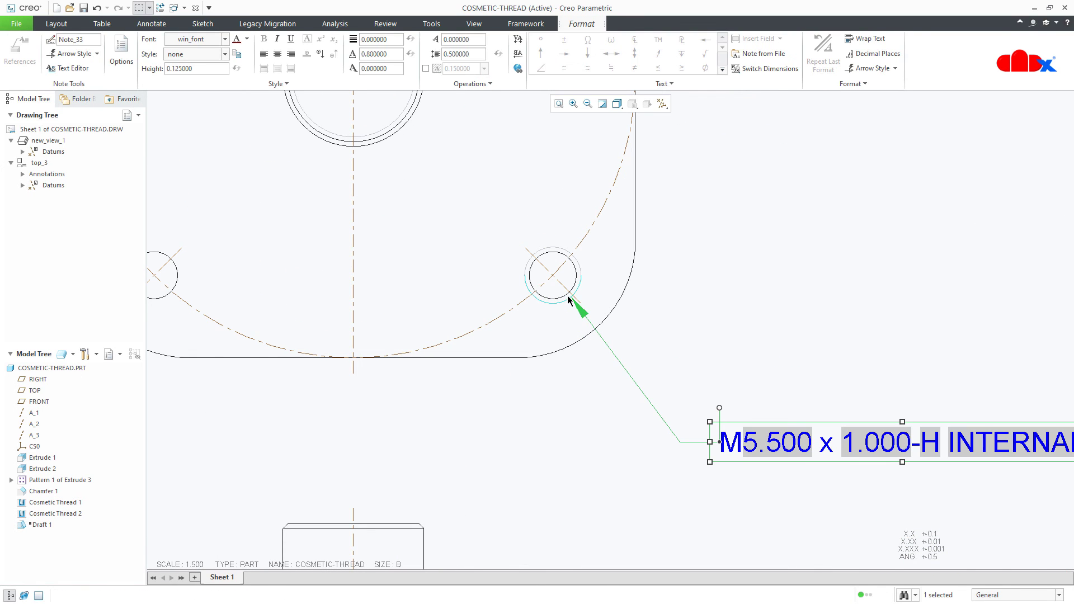
pyautogui.click(697, 351)
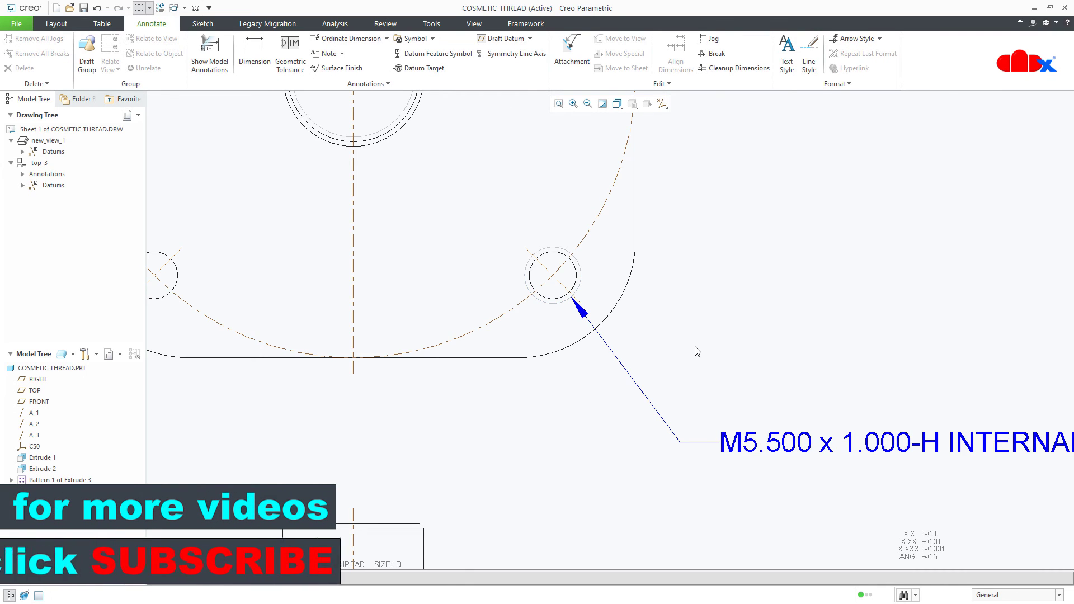
pyautogui.hotkey('ctrl', 'd')
pyautogui.click(184, 8)
# Step: In the part window, delete Cosmetic Thread 1 and 2, then move the insert marker below Draft 1
pyautogui.click(188, 21)
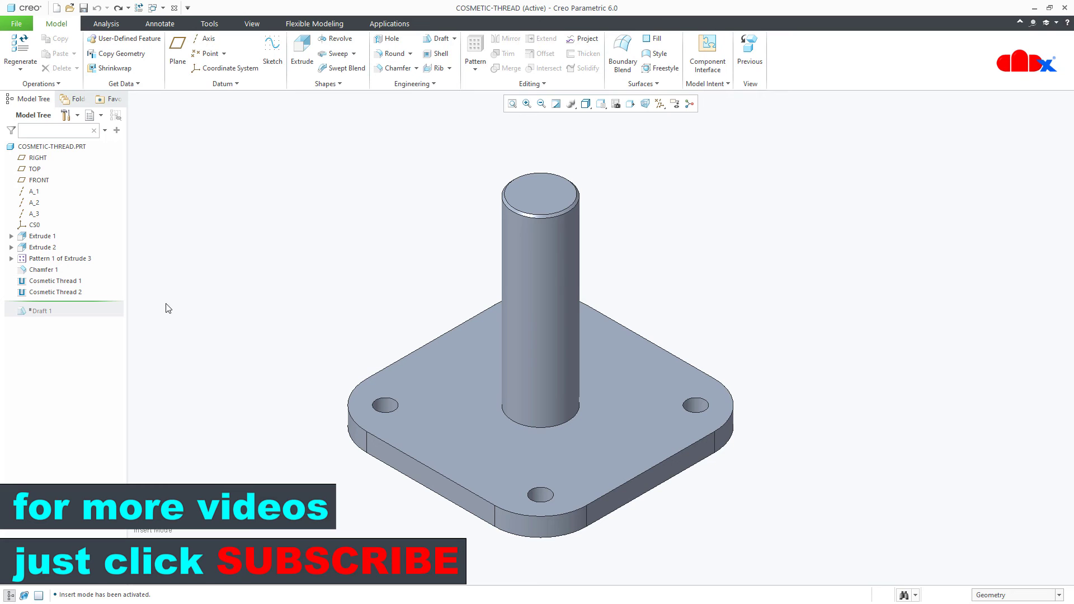
pyautogui.click(80, 281)
pyautogui.keyDown('ctrl'); pyautogui.click(80, 292); pyautogui.keyUp('ctrl')
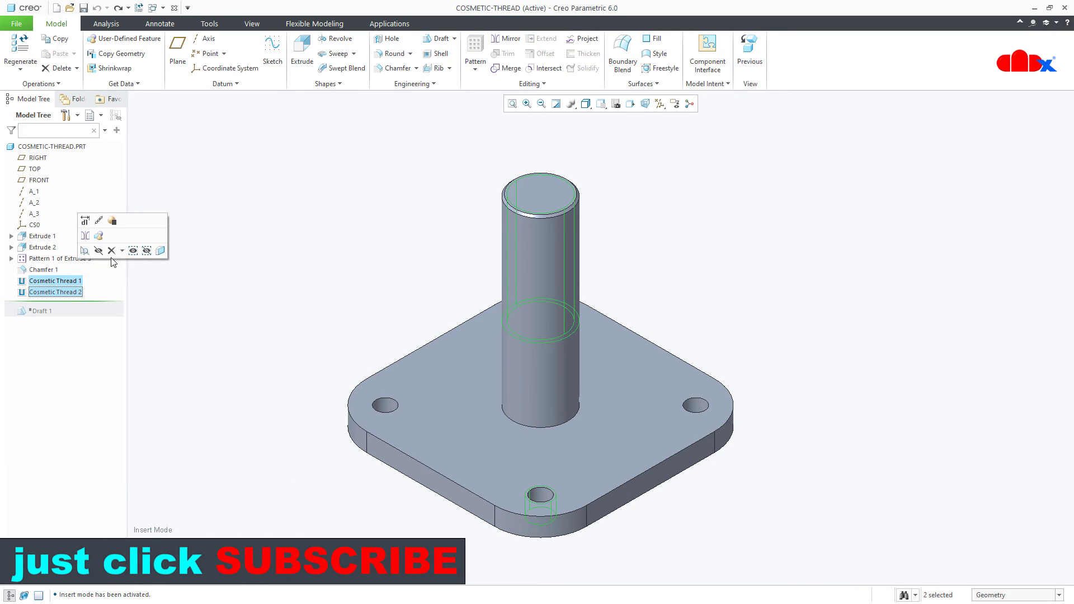
pyautogui.press('Delete')
pyautogui.click(508, 322)
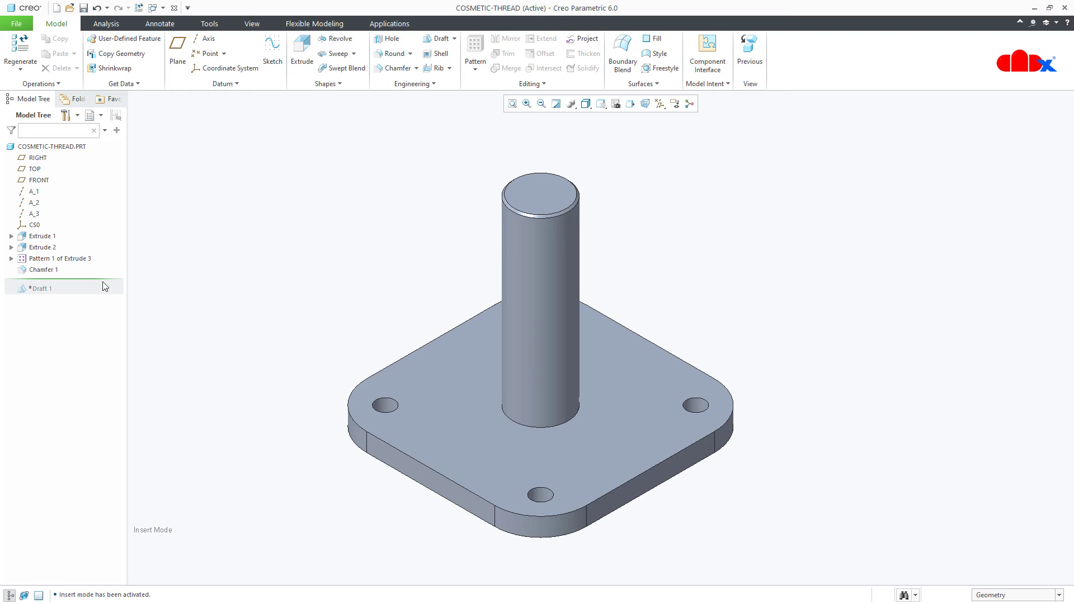
pyautogui.moveTo(105, 284); pyautogui.dragTo(105, 295)
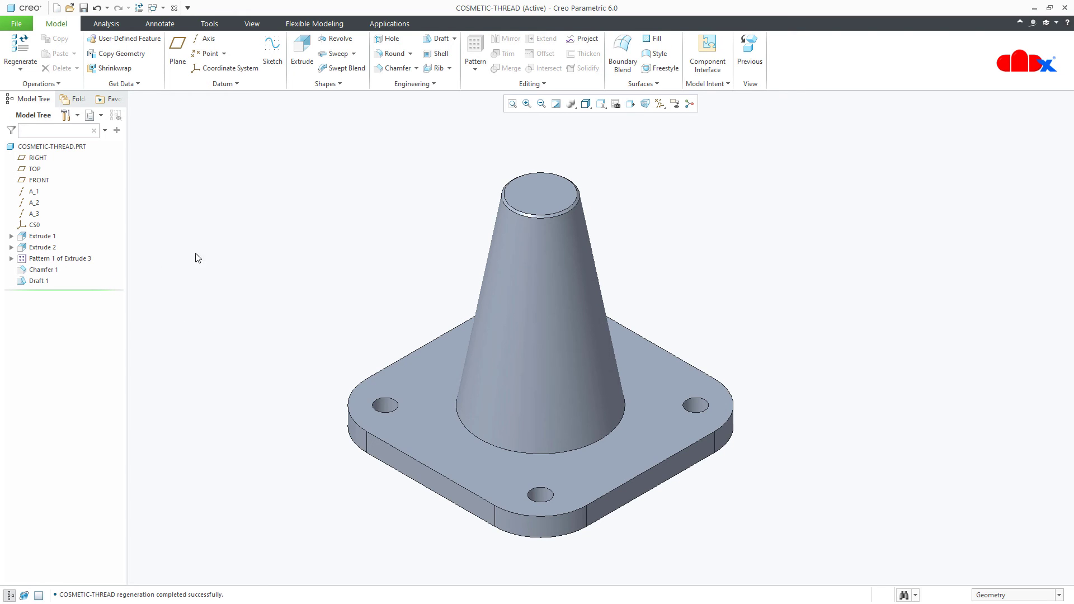
pyautogui.click(432, 84)
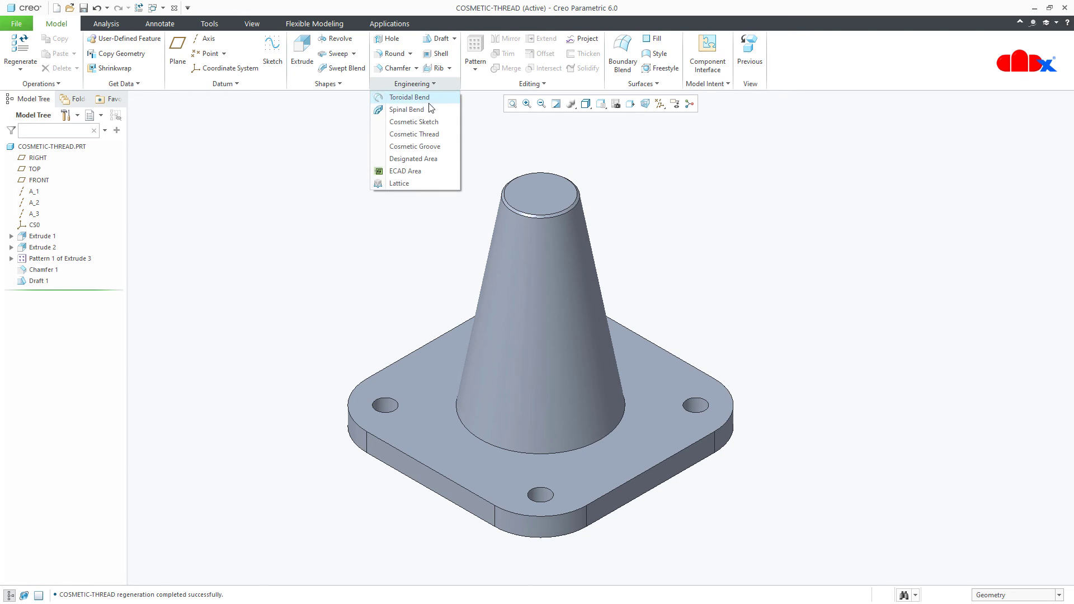
# Step: Start a cosmetic thread on the cone surface from its top face, running To Selected on the base top
pyautogui.click(427, 134)
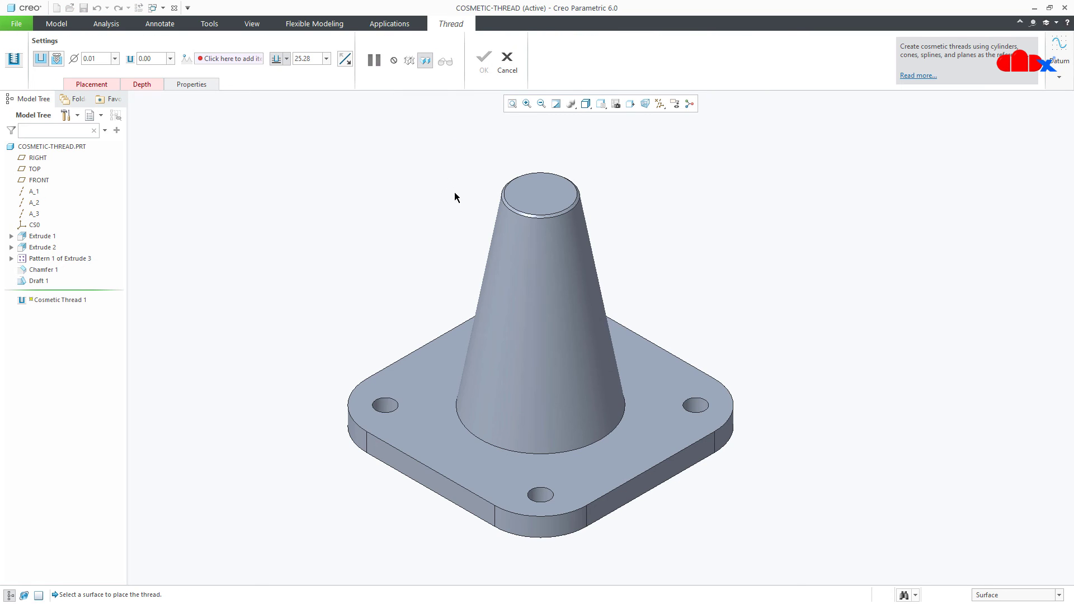
pyautogui.click(508, 244)
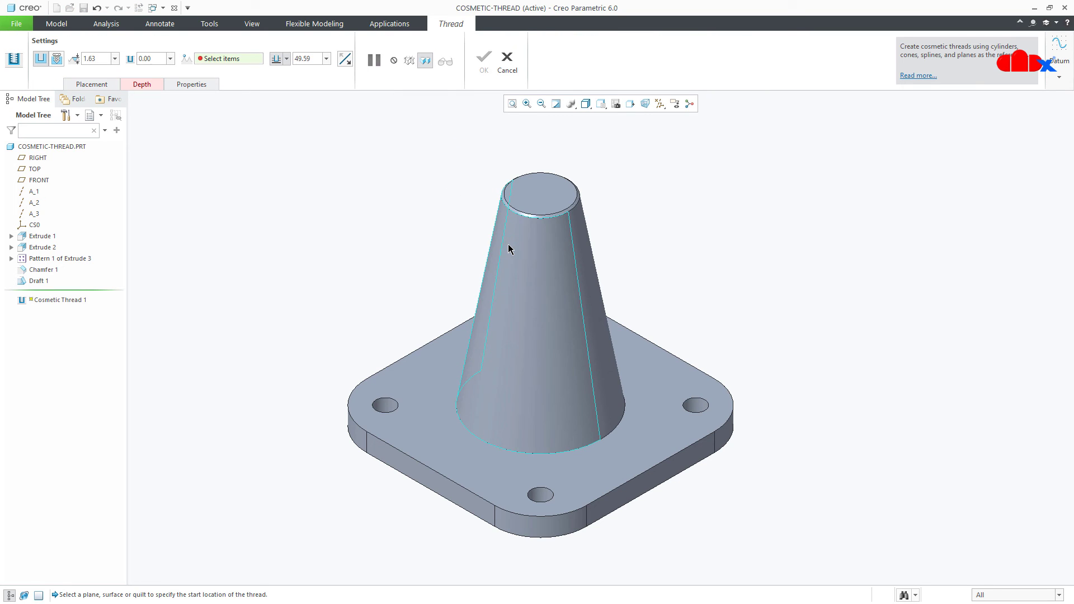
pyautogui.click(527, 203)
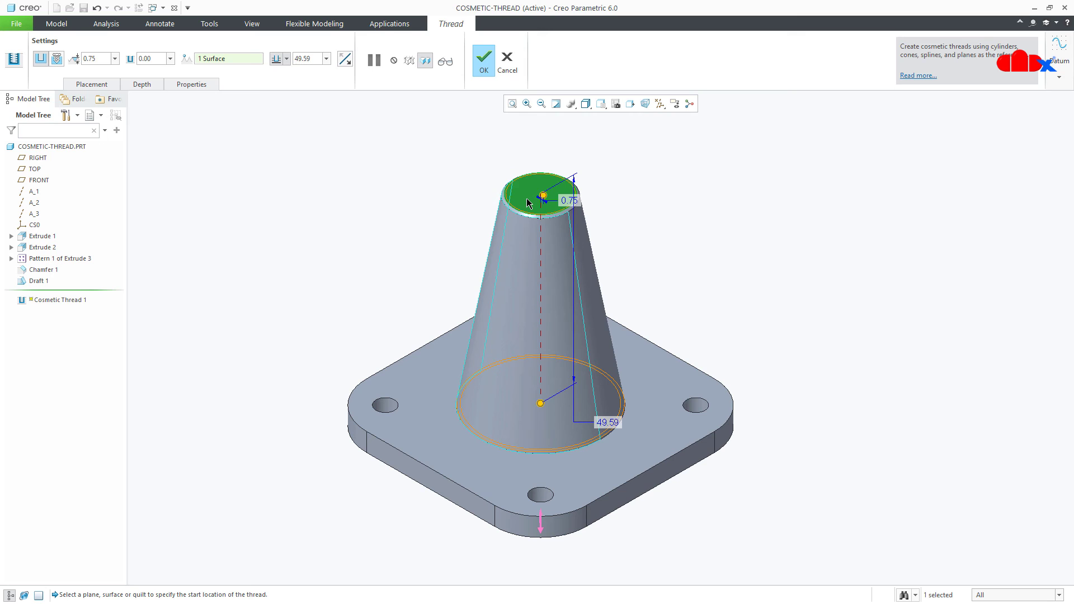
pyautogui.moveTo(540, 404); pyautogui.dragTo(544, 355)
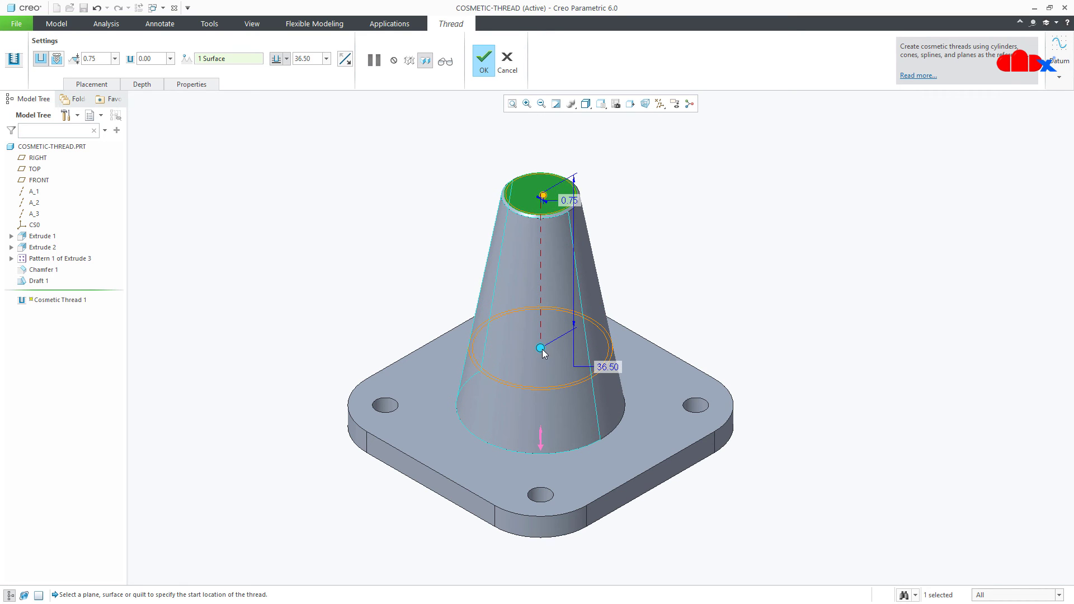
pyautogui.rightClick(542, 352)
pyautogui.click(546, 369)
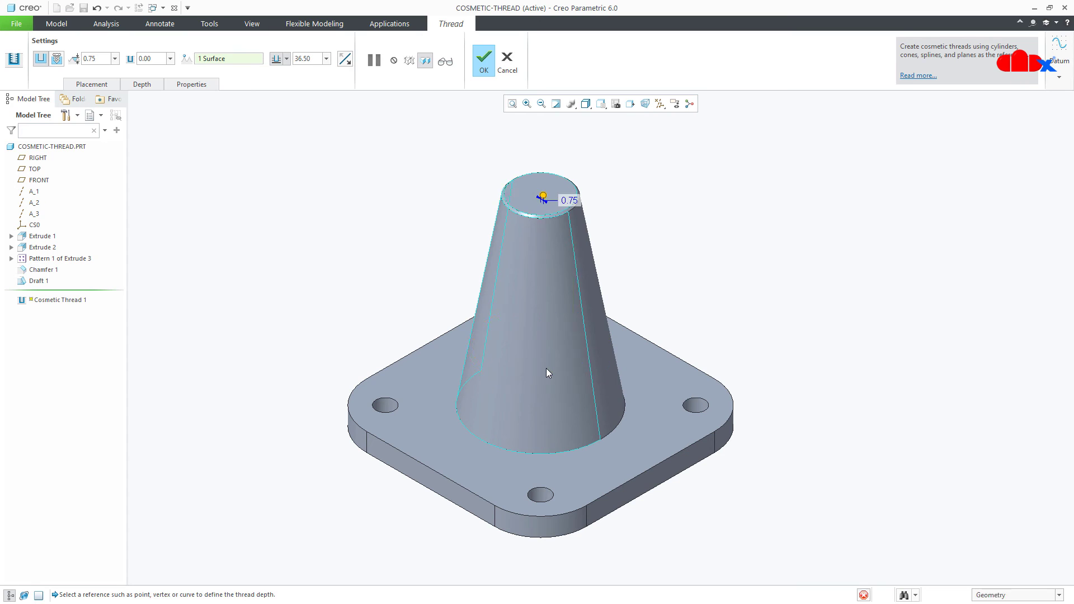
pyautogui.click(532, 473)
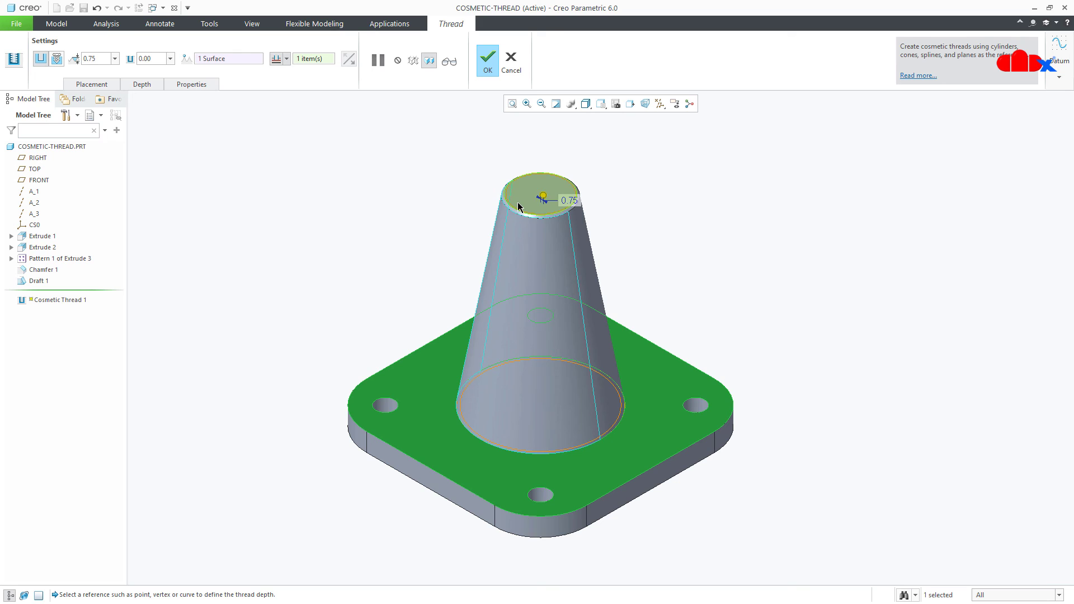
# Step: Set the thread diameter to 2.00 and bring up the thread's Properties
pyautogui.doubleClick(107, 59)
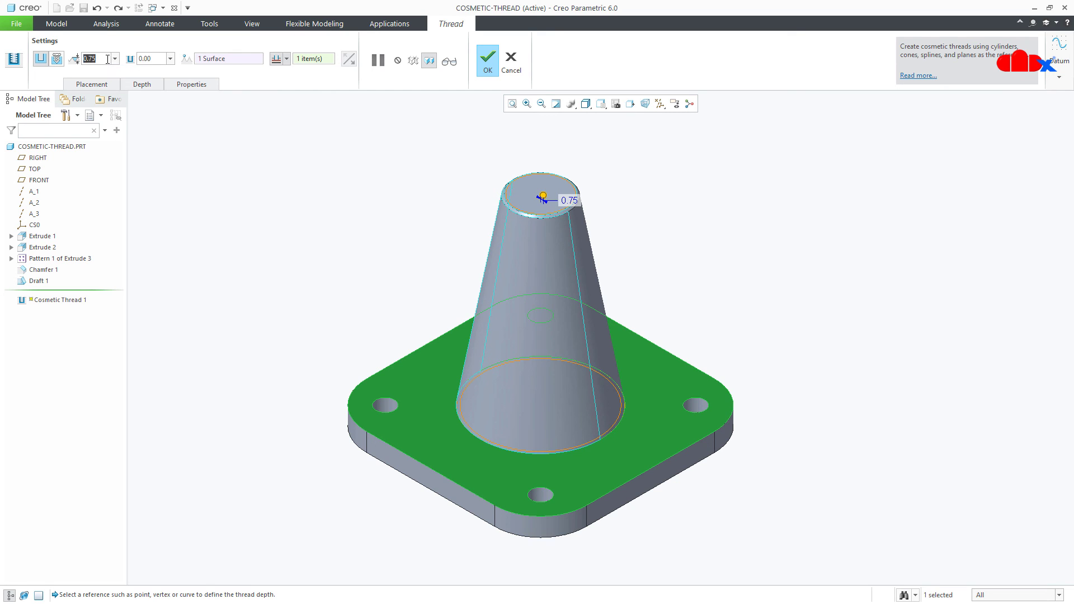
pyautogui.write('2')
pyautogui.press('Return')
pyautogui.click(196, 85)
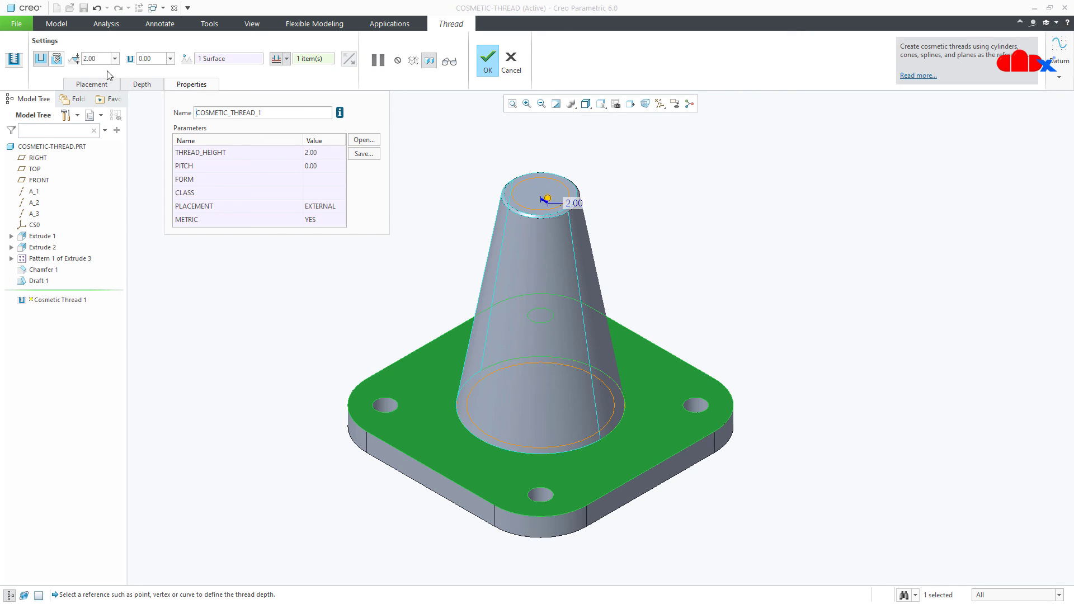
# Step: Switch the thread to a standard NPTF thread of size 1/16-27
pyautogui.click(57, 59)
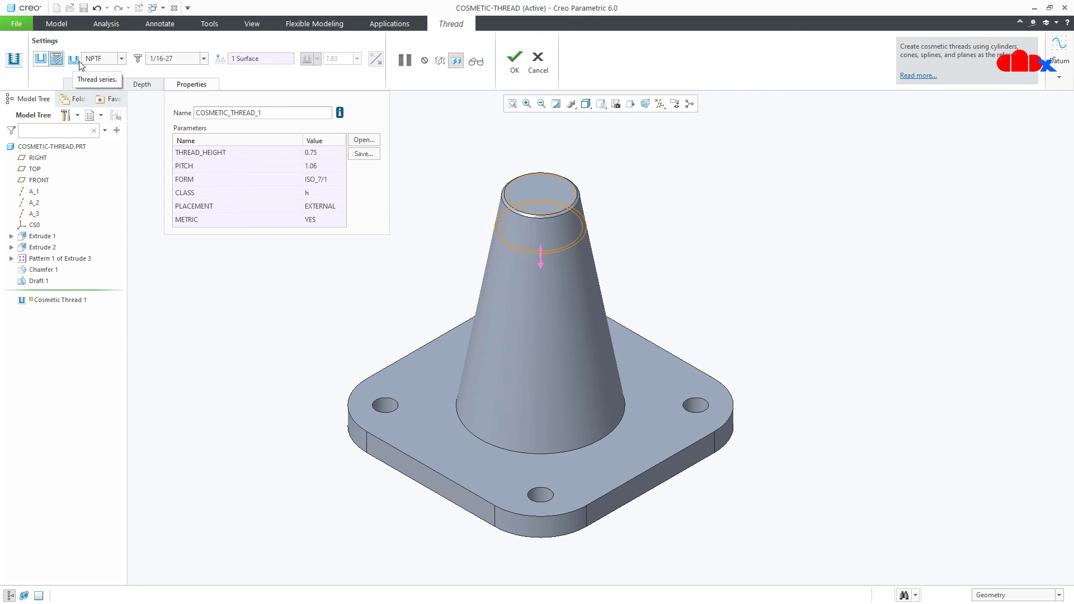
pyautogui.click(121, 59)
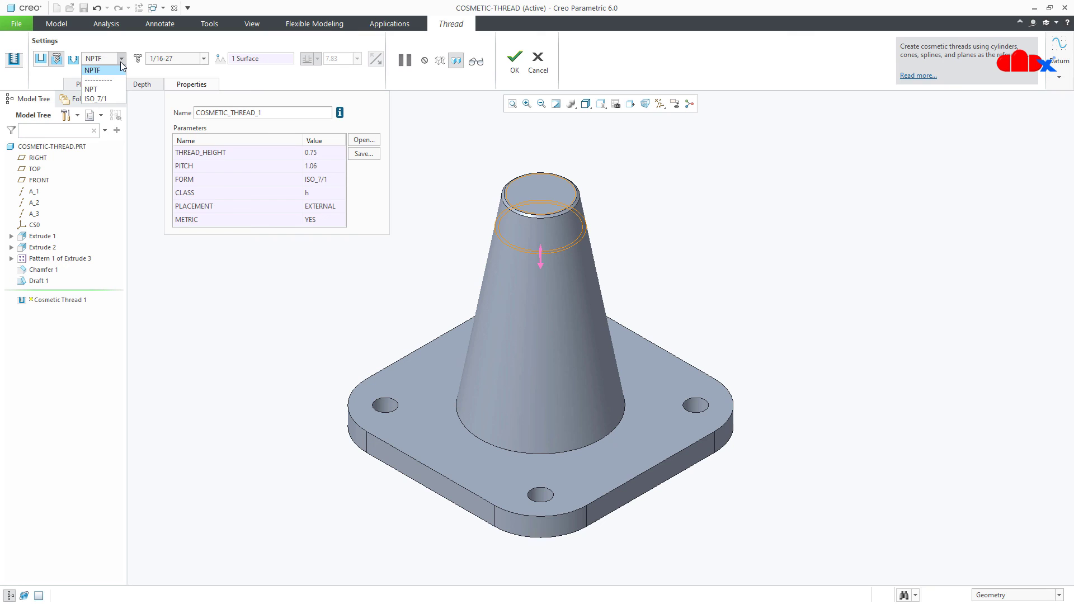
pyautogui.click(121, 60)
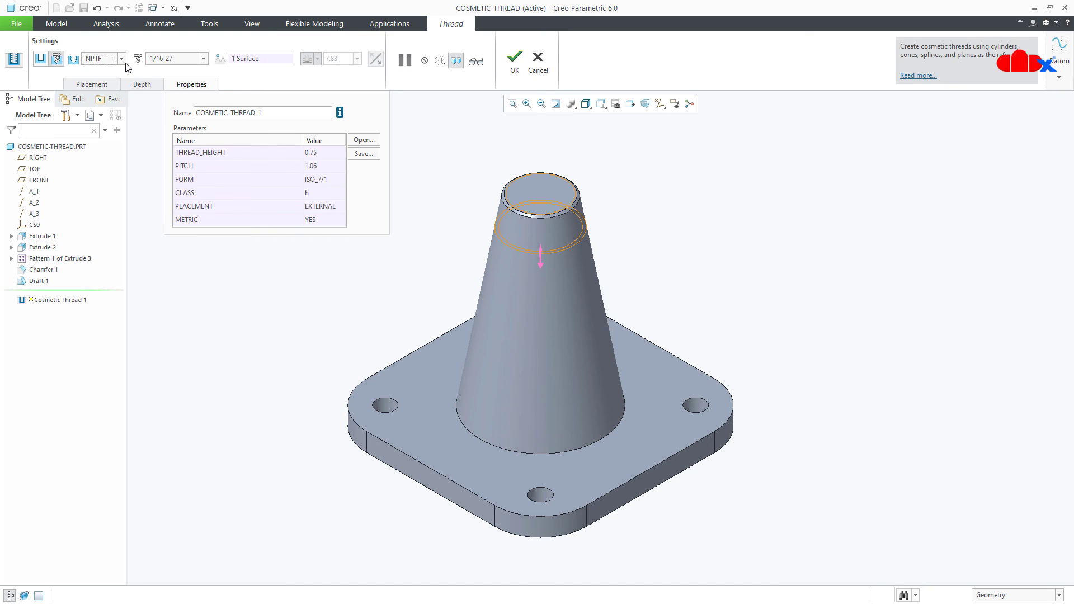
pyautogui.click(204, 59)
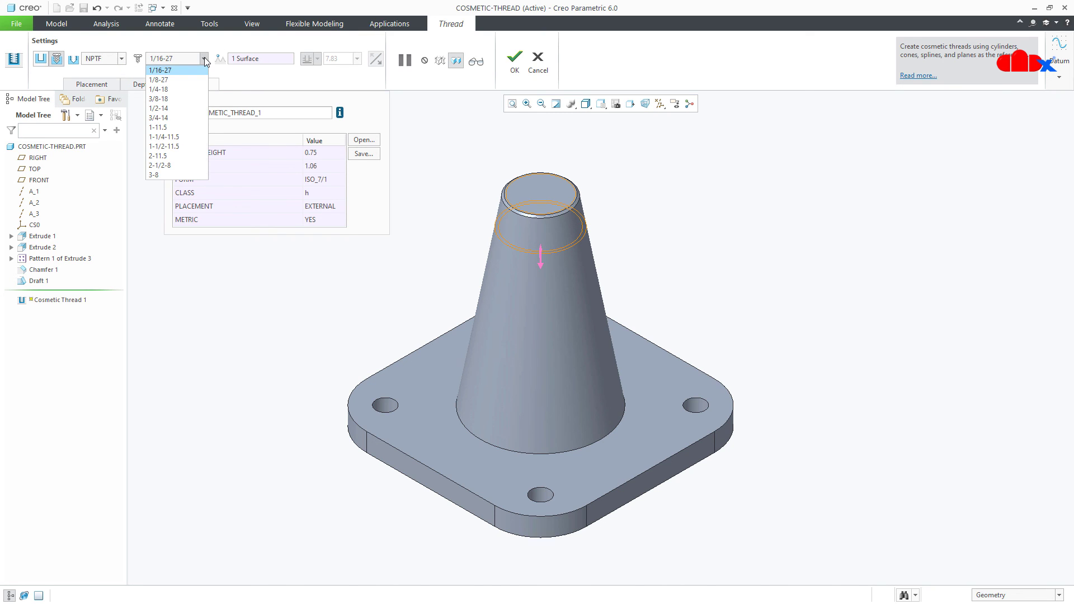
pyautogui.click(205, 59)
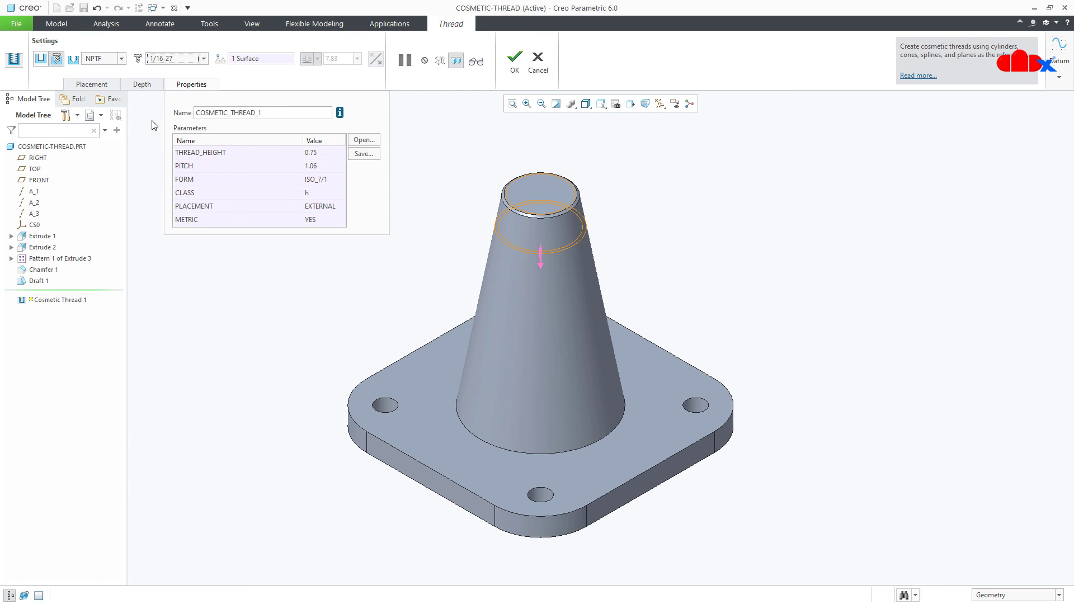
# Step: Review the thread's Depth settings, then cancel and discard the cosmetic thread
pyautogui.click(142, 84)
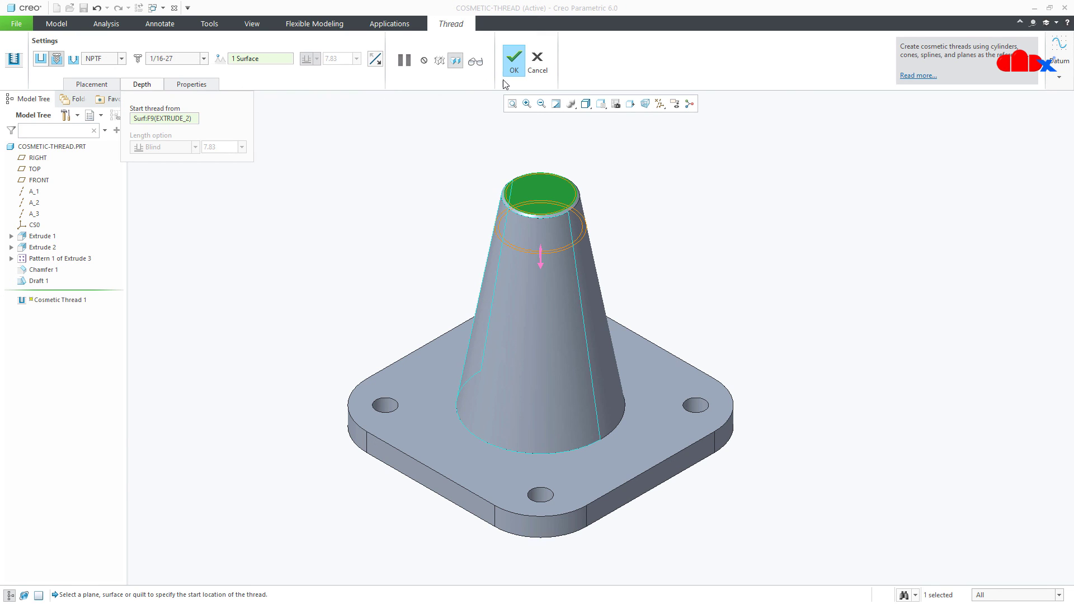
pyautogui.click(537, 66)
pyautogui.click(530, 326)
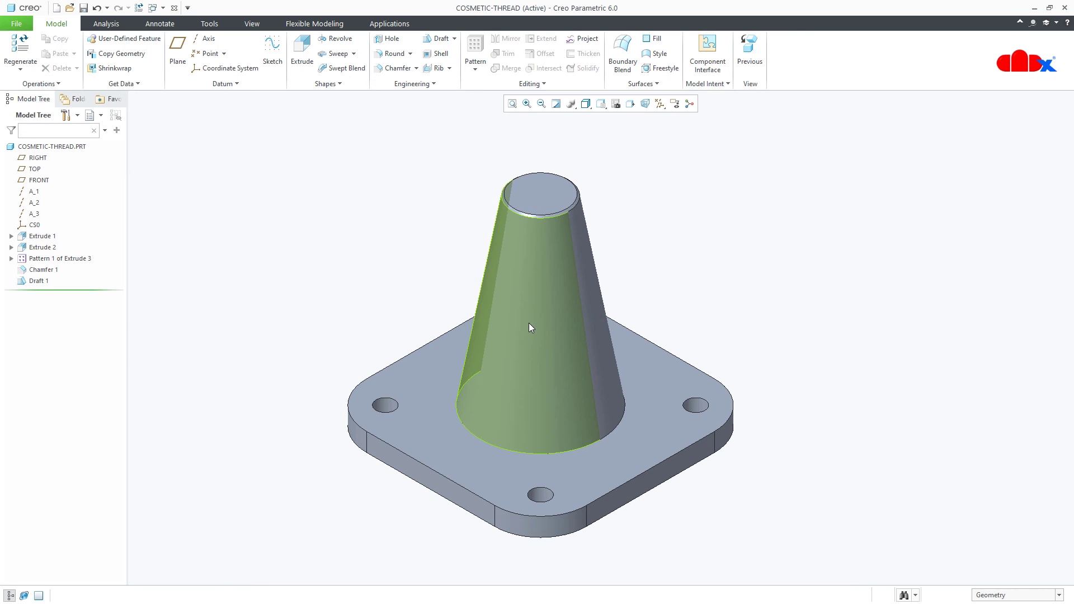